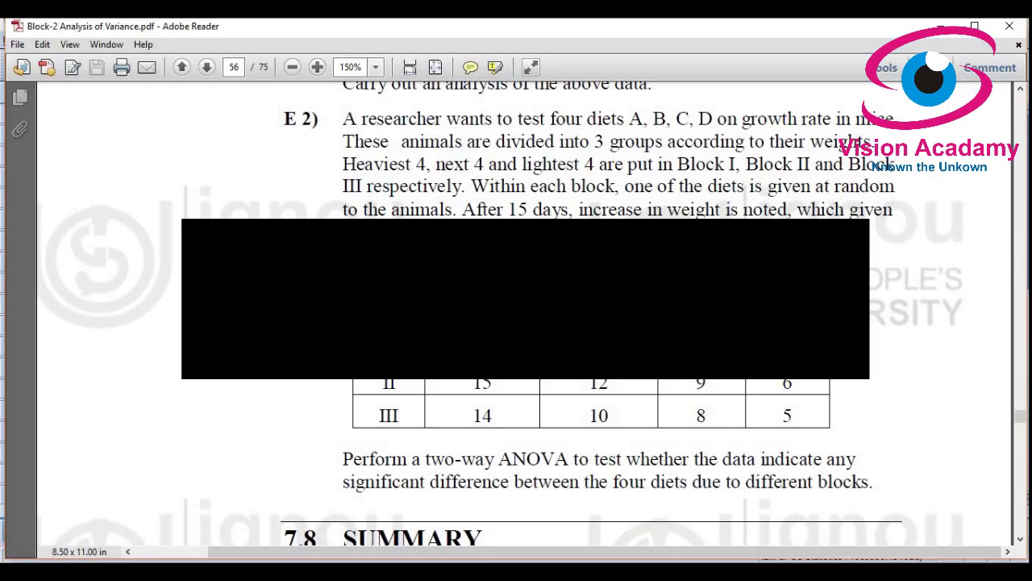
Step: In Variable View, give Treatments value labels 1 = Treatment A and 2 = Treatment B
key(alt+Tab)
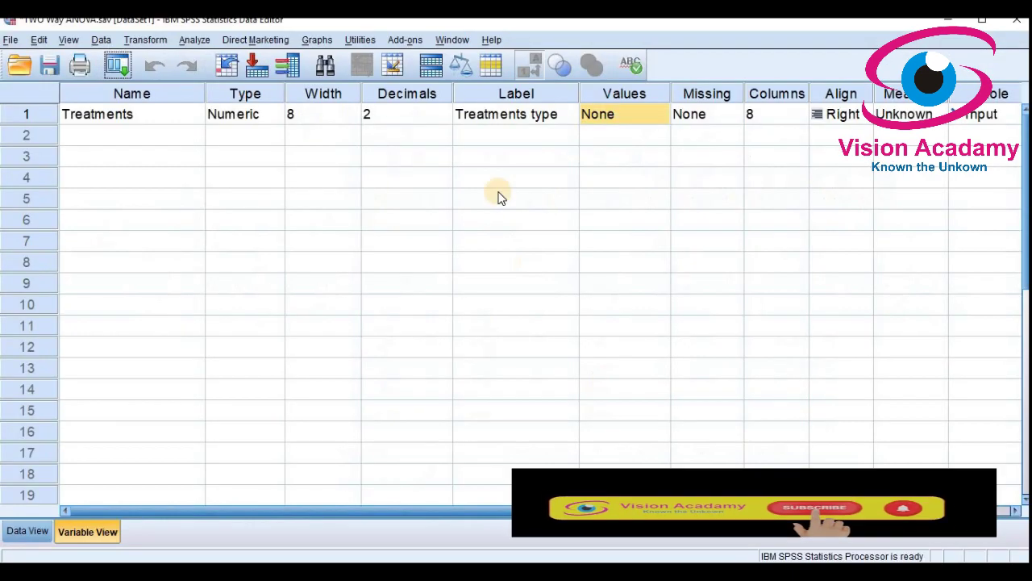
click(634, 113)
click(663, 114)
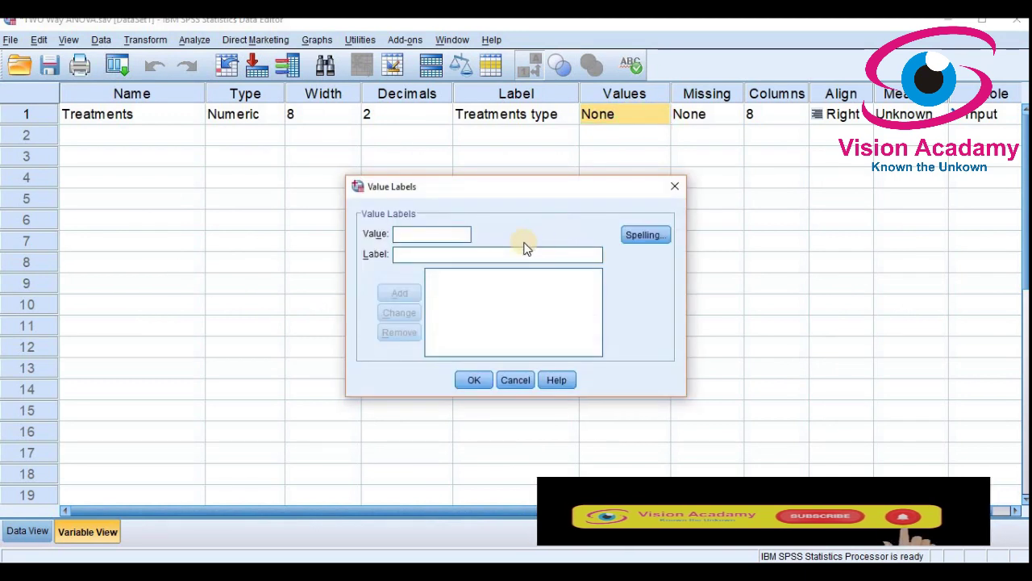
text(1)
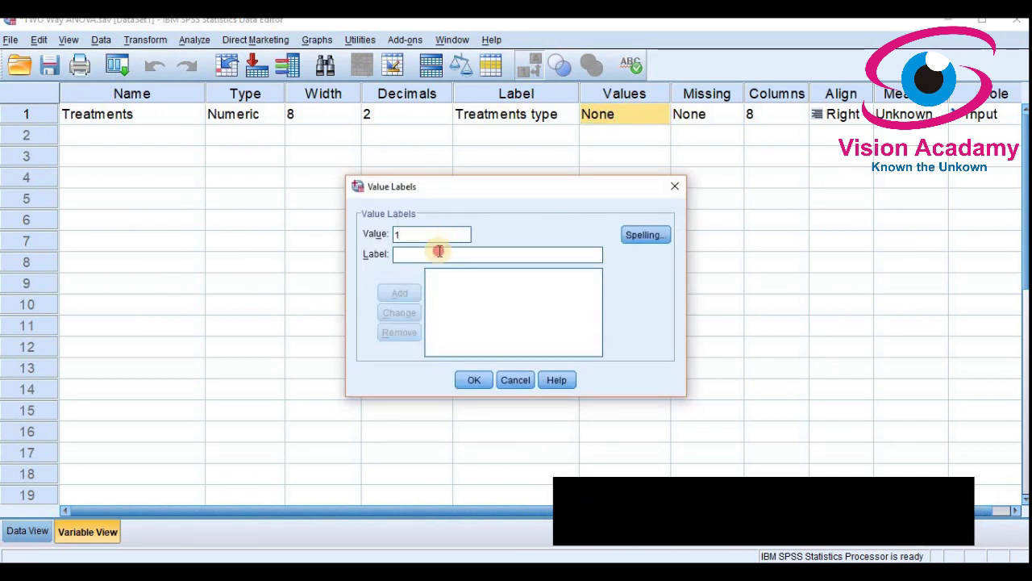
text(Treatment A)
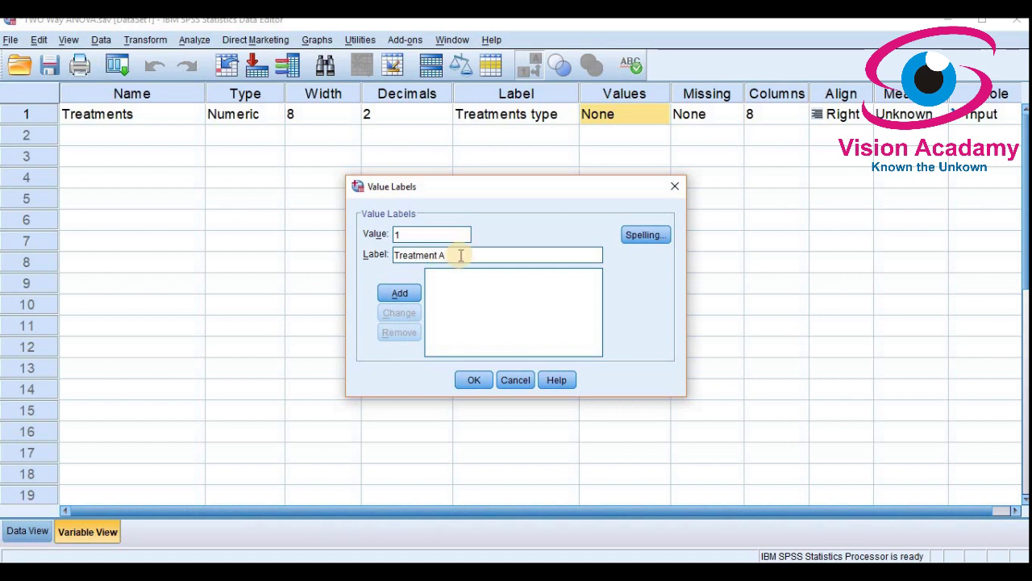
key(Return)
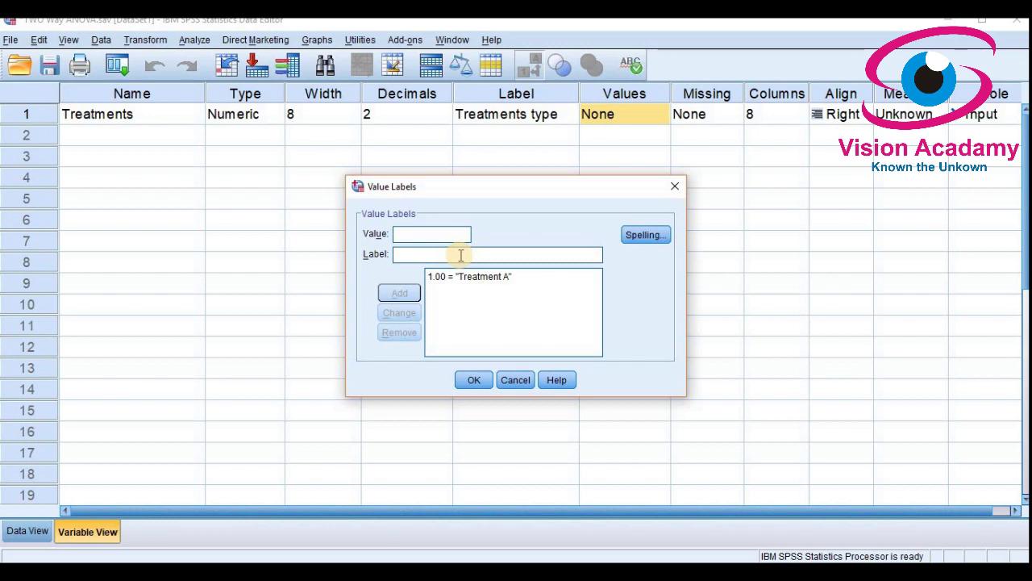
click(460, 255)
text(Treatment B)
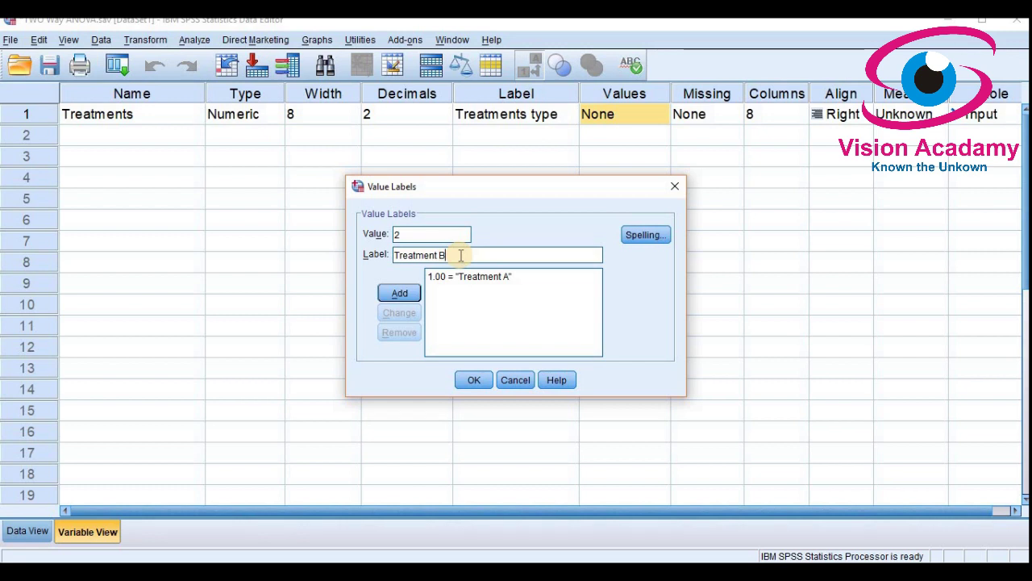
key(Return)
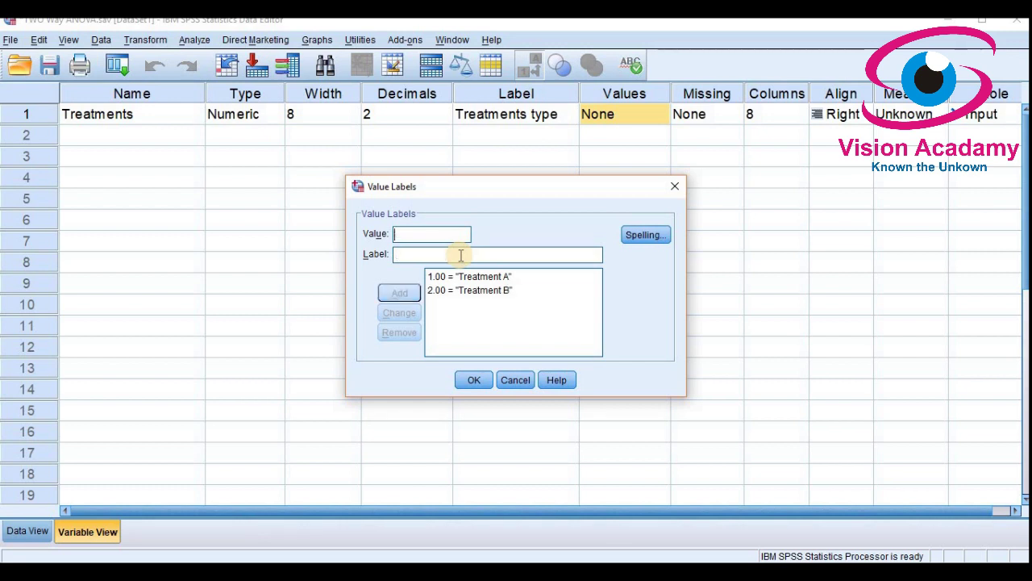
Step: Add labels 3 = Treatment C and 4 = Treatment D, then confirm the Treatments value labels
click(461, 255)
text(Treatment)
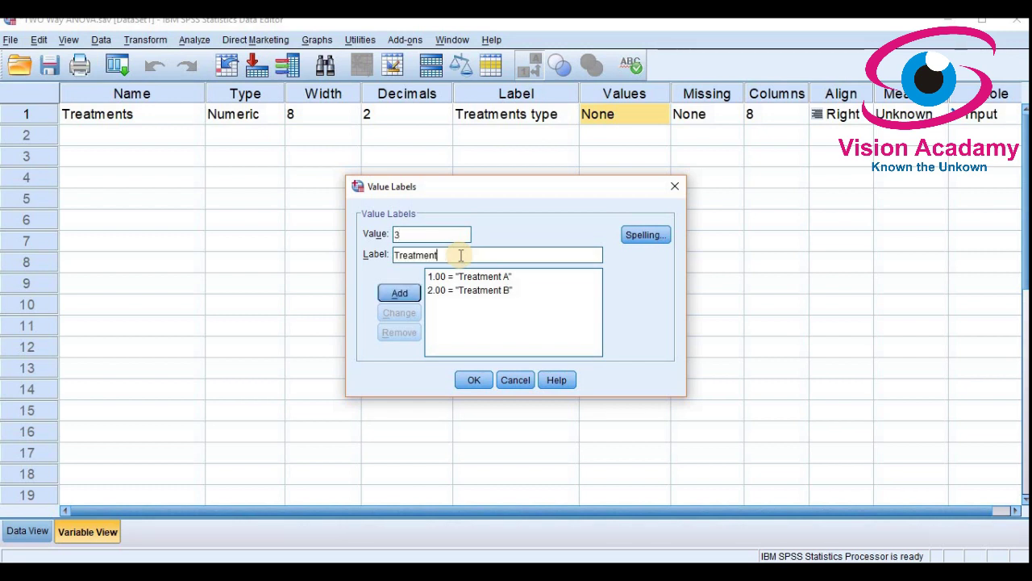
key(Return)
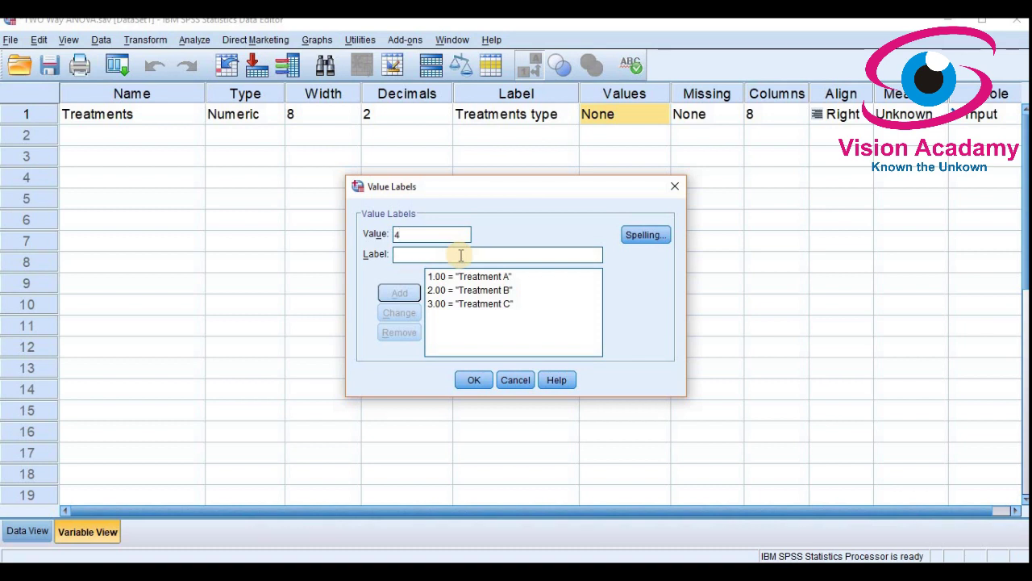
click(461, 255)
text(Treatment D)
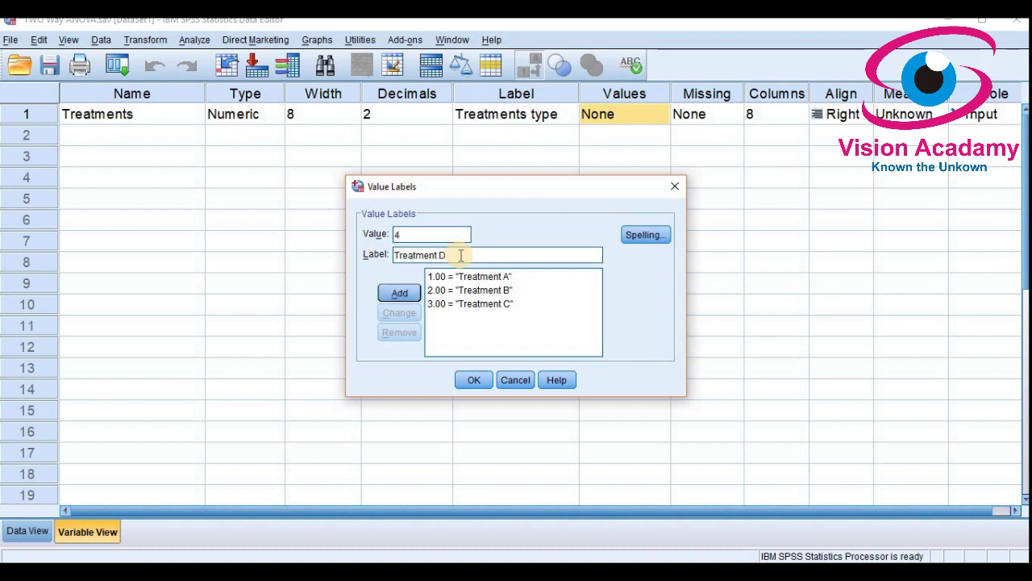
key(Return)
click(473, 379)
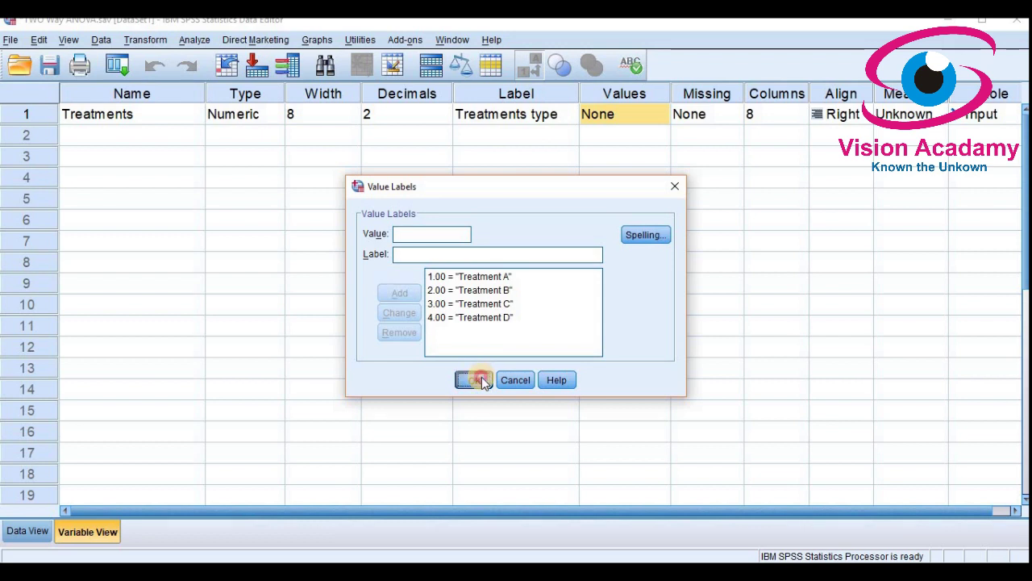
click(936, 113)
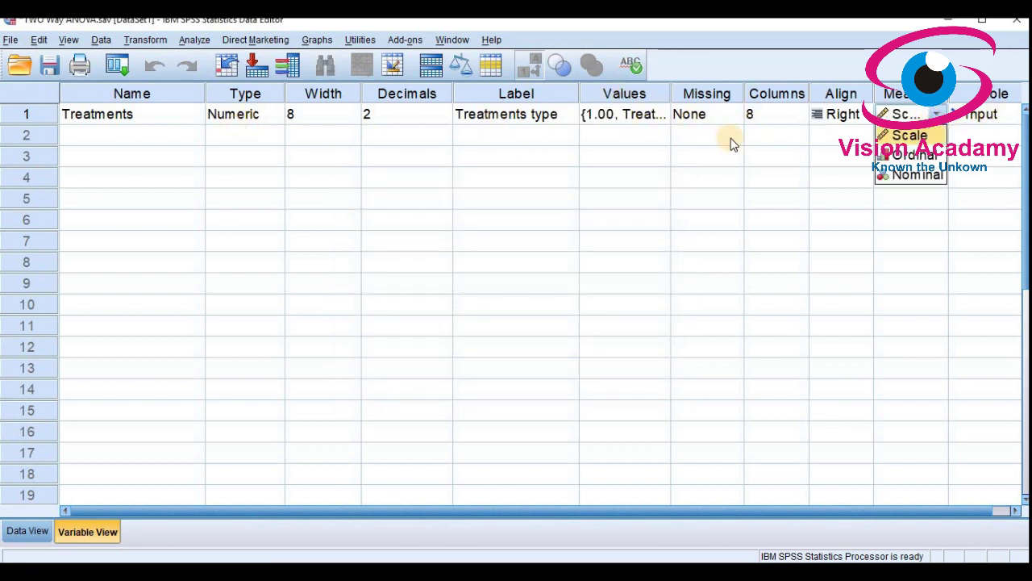
Step: Set the Treatments measure to Ordinal and return to the PDF exercise table
click(908, 155)
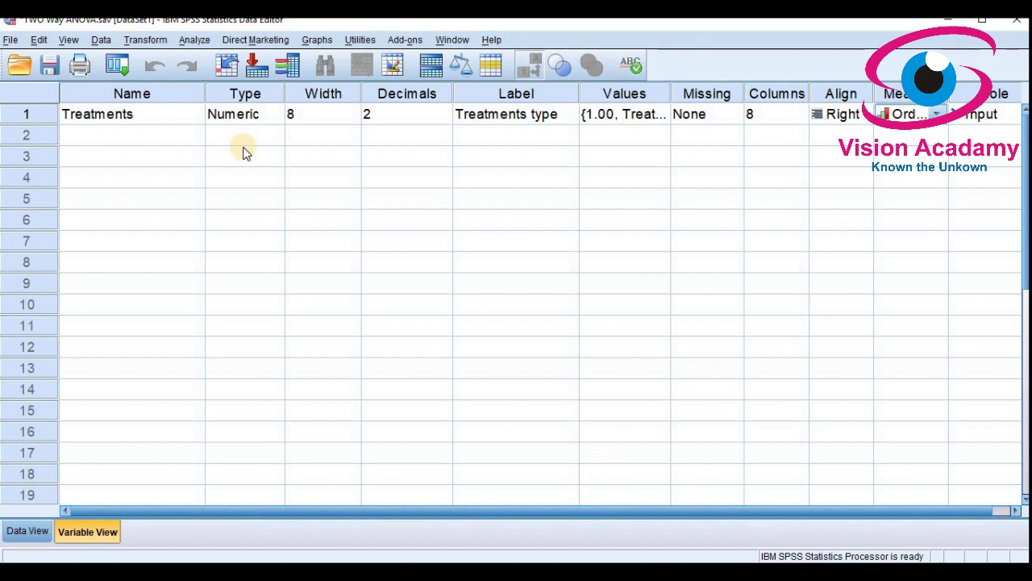
key(alt+Tab)
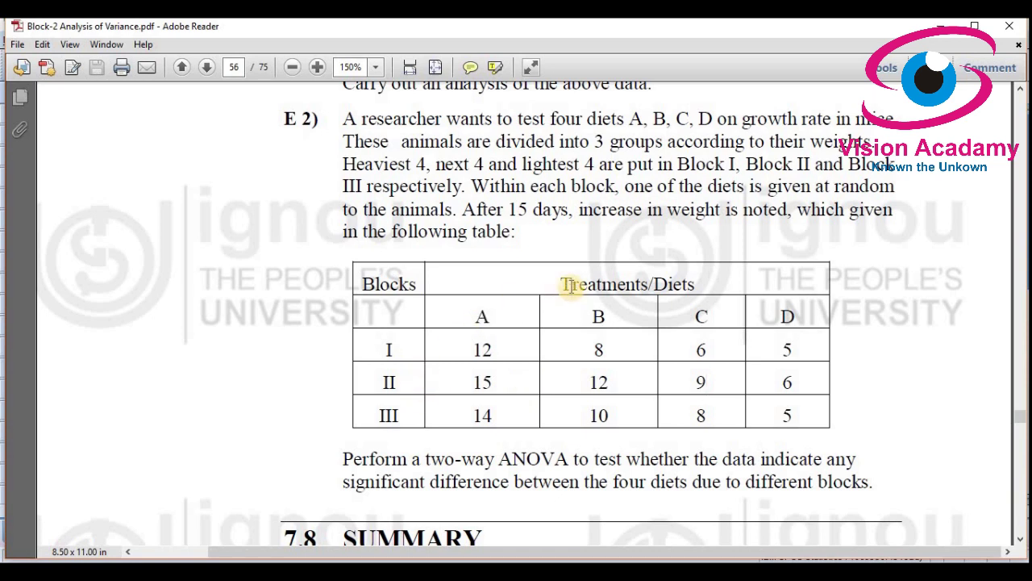
Step: Look over the Blocks and Treatments/Diets headings in the PDF table, then go back to SPSS
drag(570, 284, 691, 284)
drag(392, 282, 564, 352)
click(563, 353)
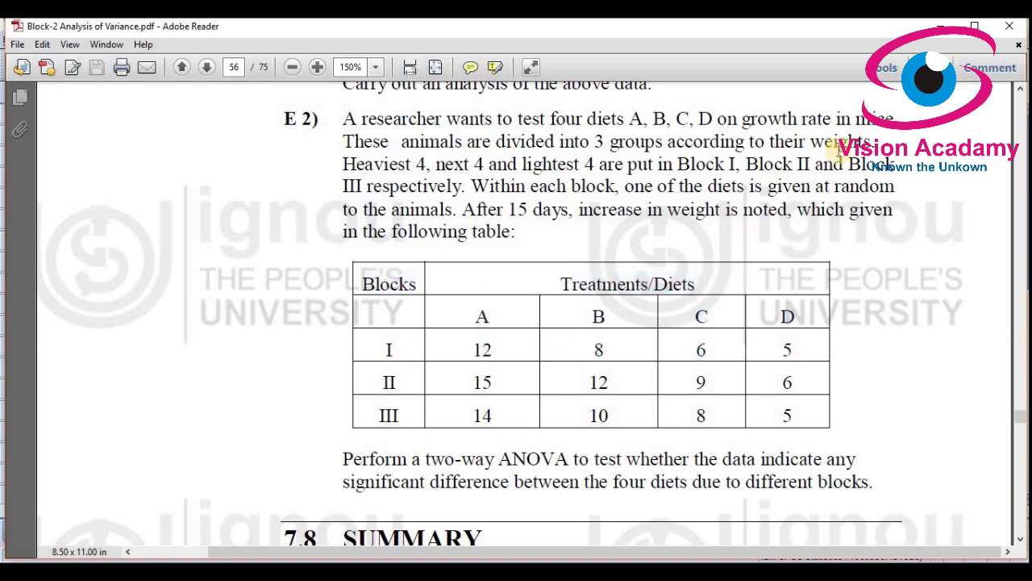
drag(564, 280, 697, 279)
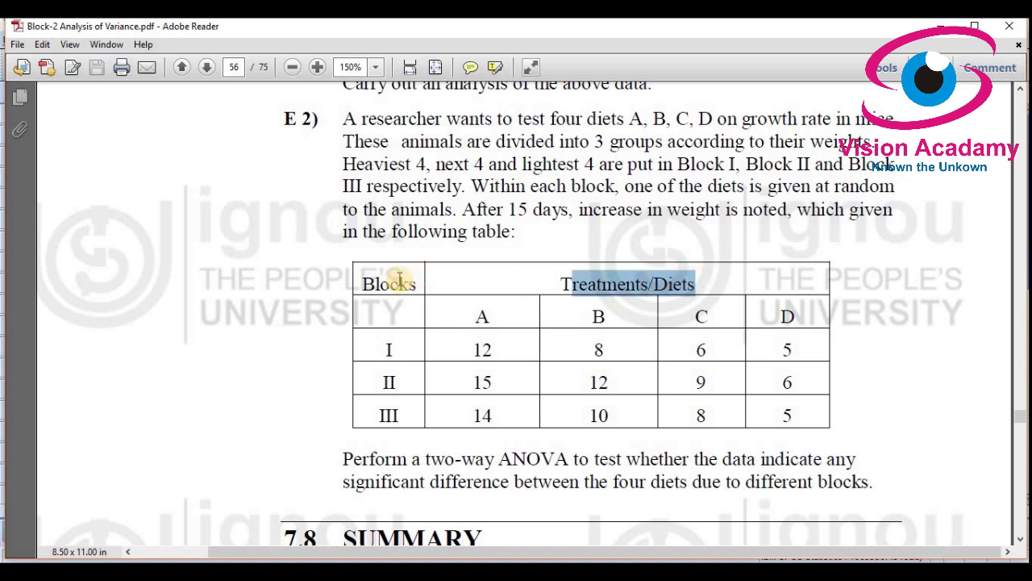
drag(391, 282, 395, 362)
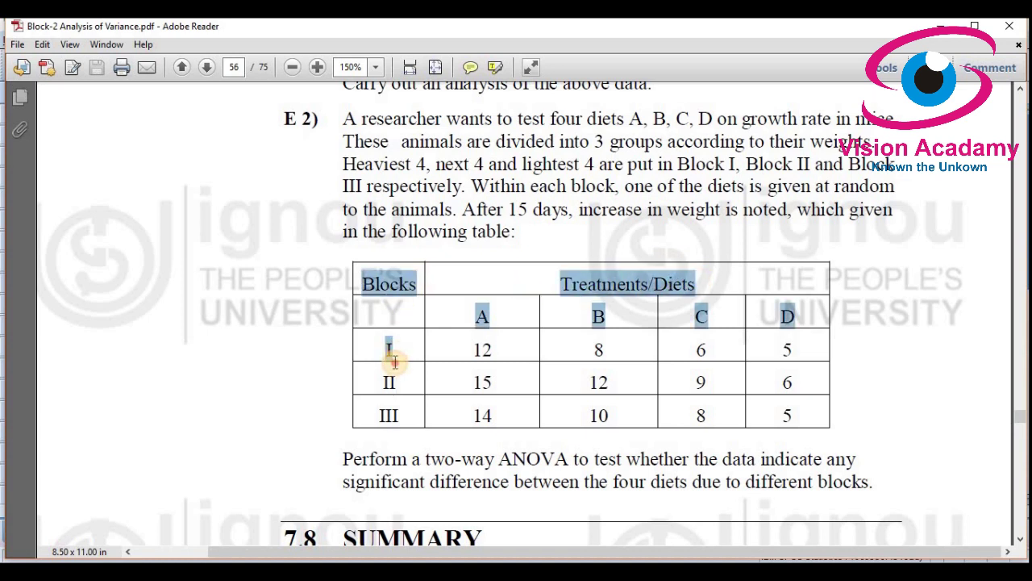
click(595, 316)
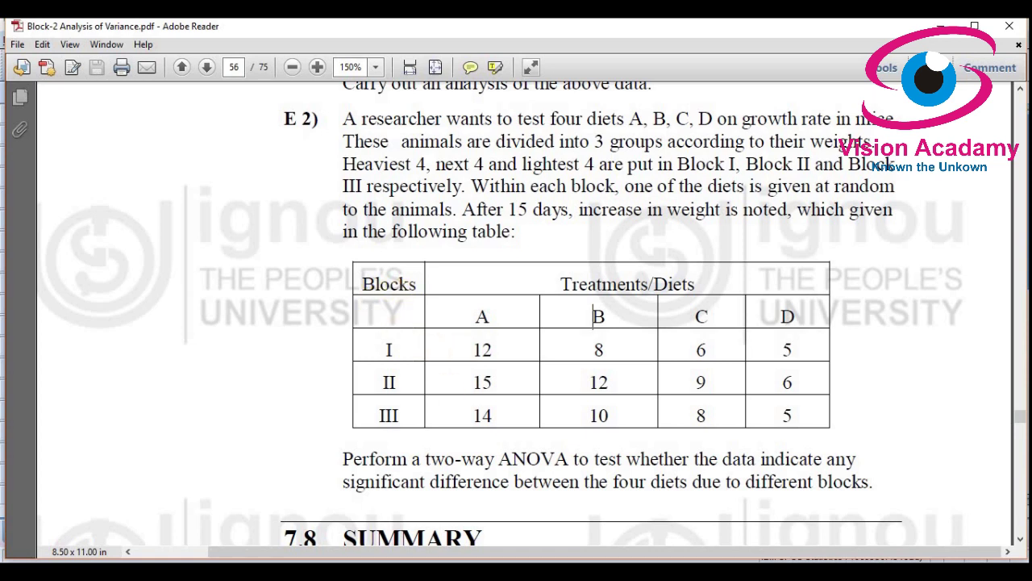
key(alt+Tab)
Step: Add a second variable named Blocks with the label 'Blocks level'
click(127, 146)
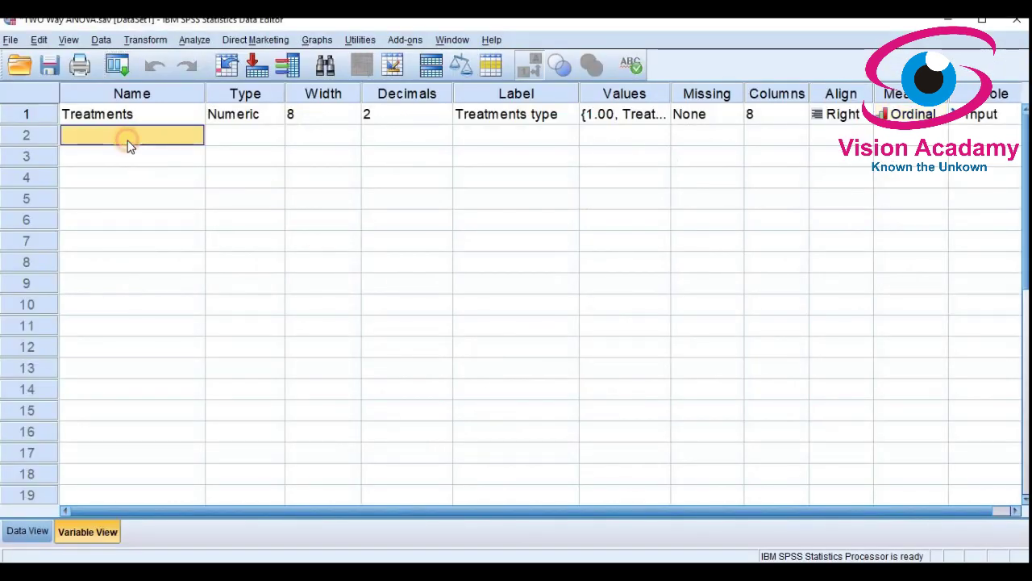
text(Blocks)
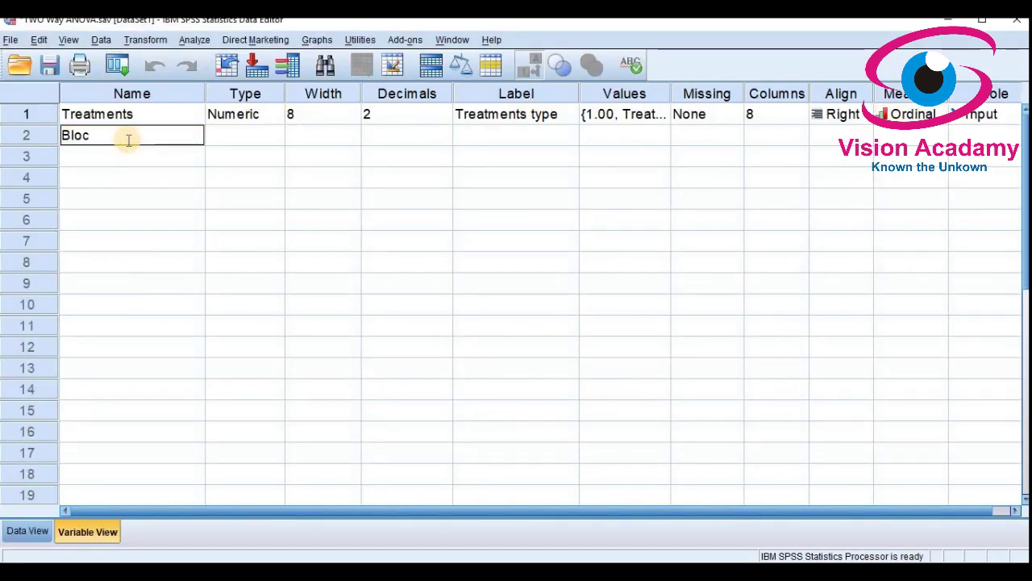
key(Return)
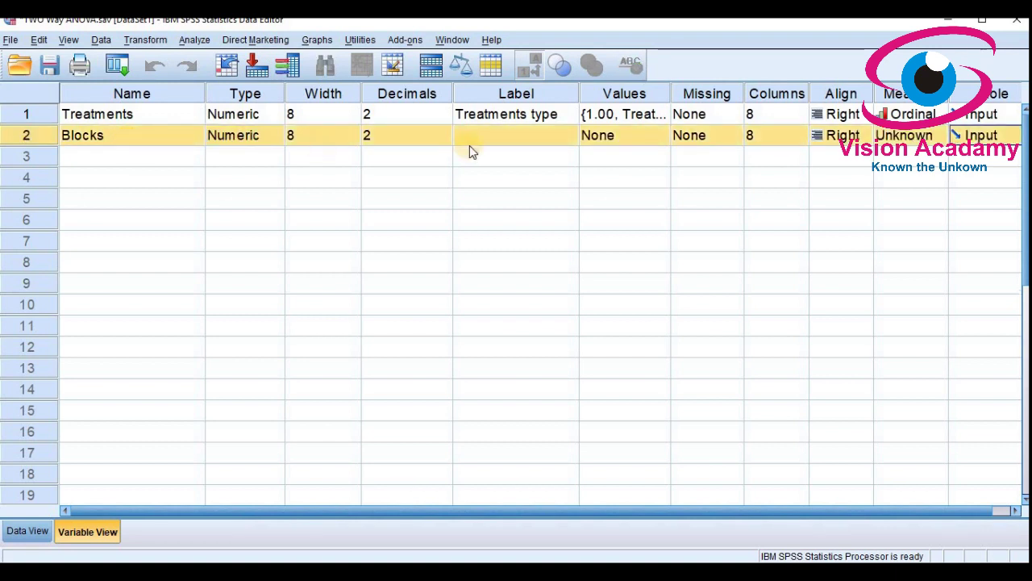
click(495, 134)
text(B)
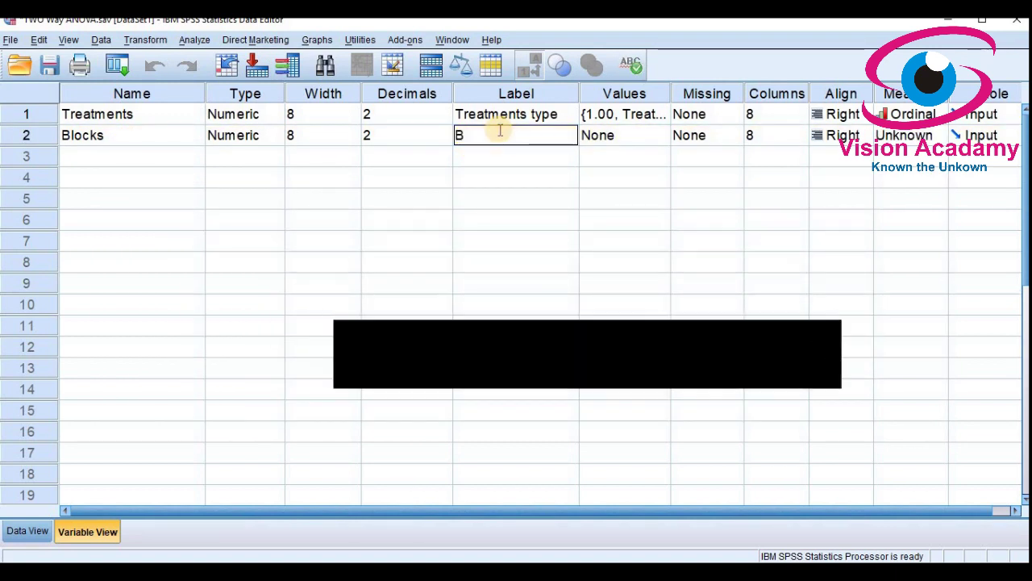
text(locks level)
key(Tab)
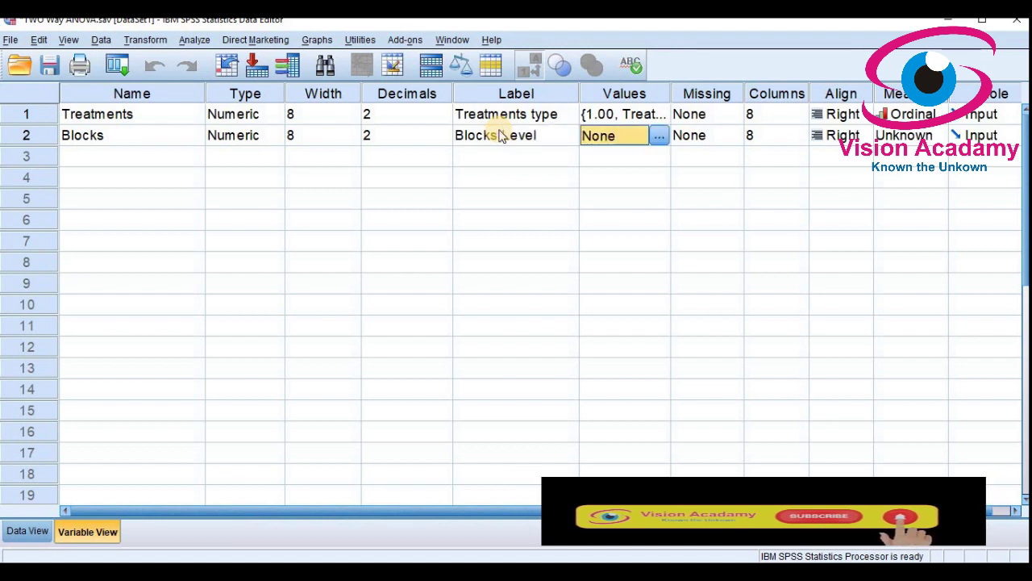
Step: Label Blocks values 1, 2, 3 as Block I, Block II, Block III and make it Ordinal
click(659, 136)
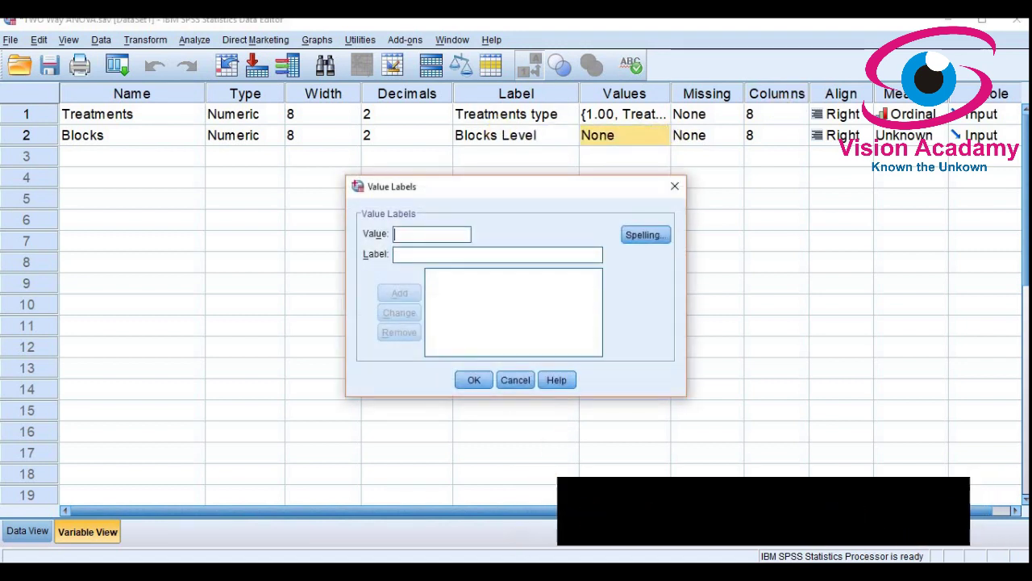
key(alt+Tab)
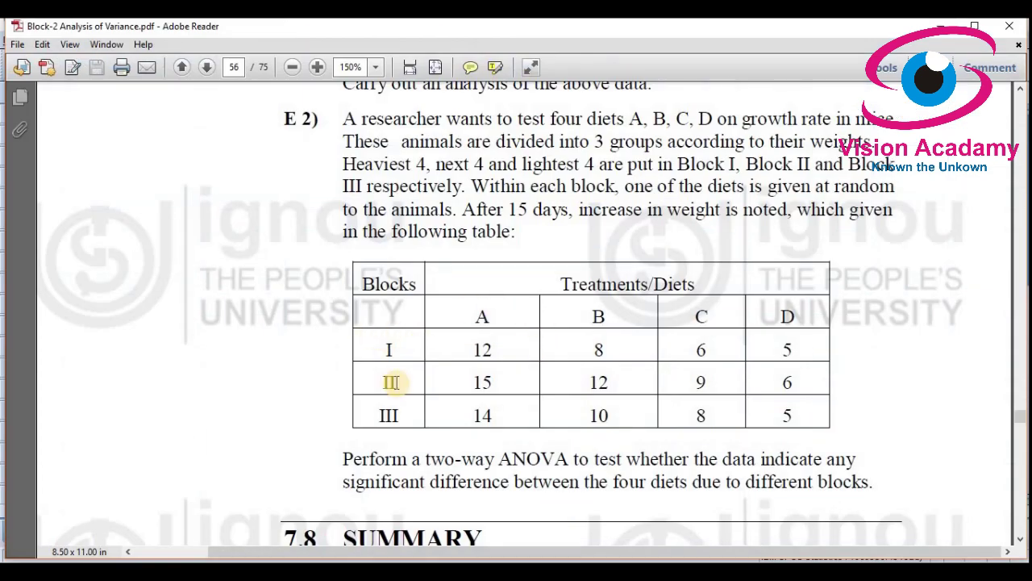
key(alt+Tab)
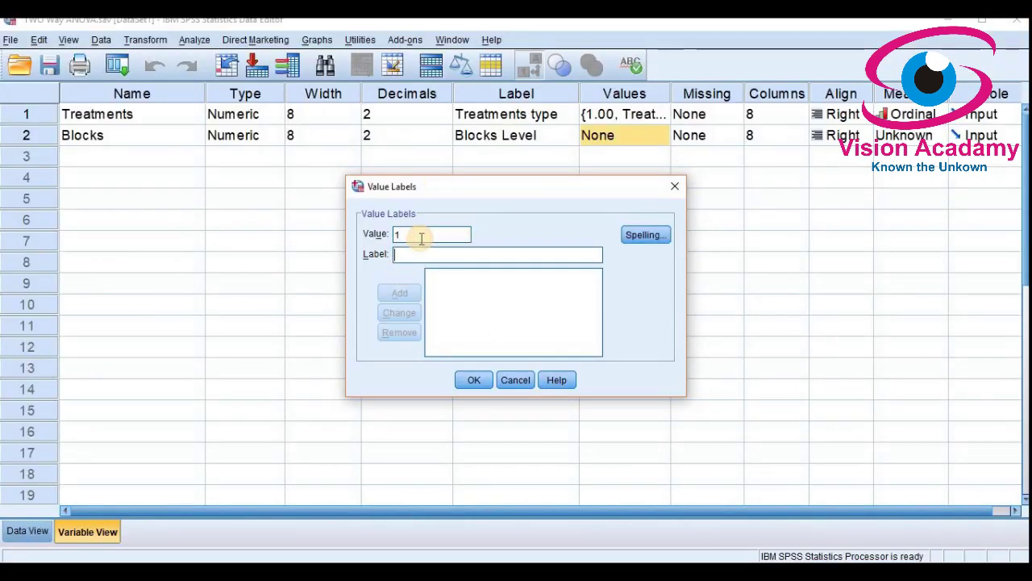
text(Block)
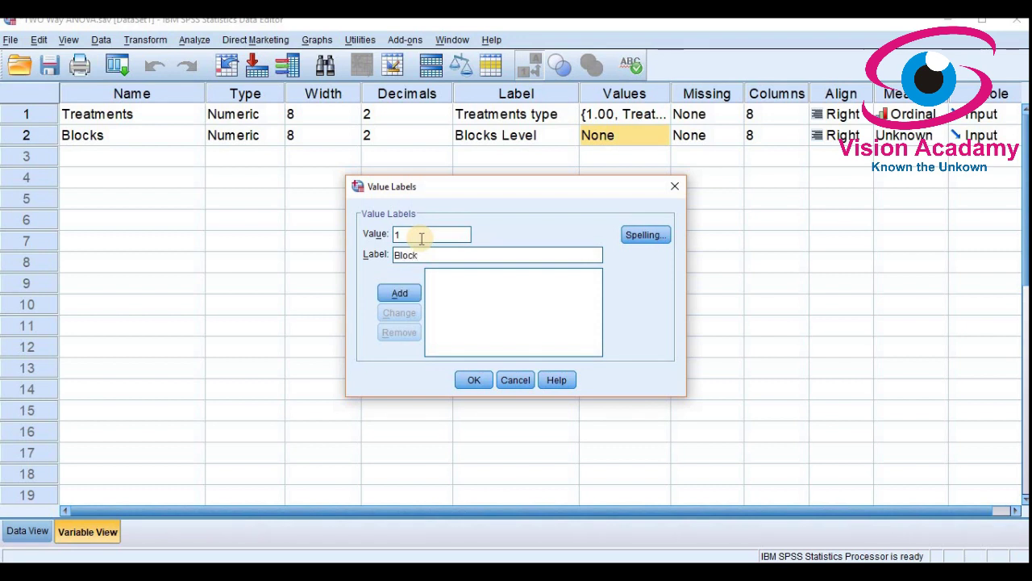
key(Return)
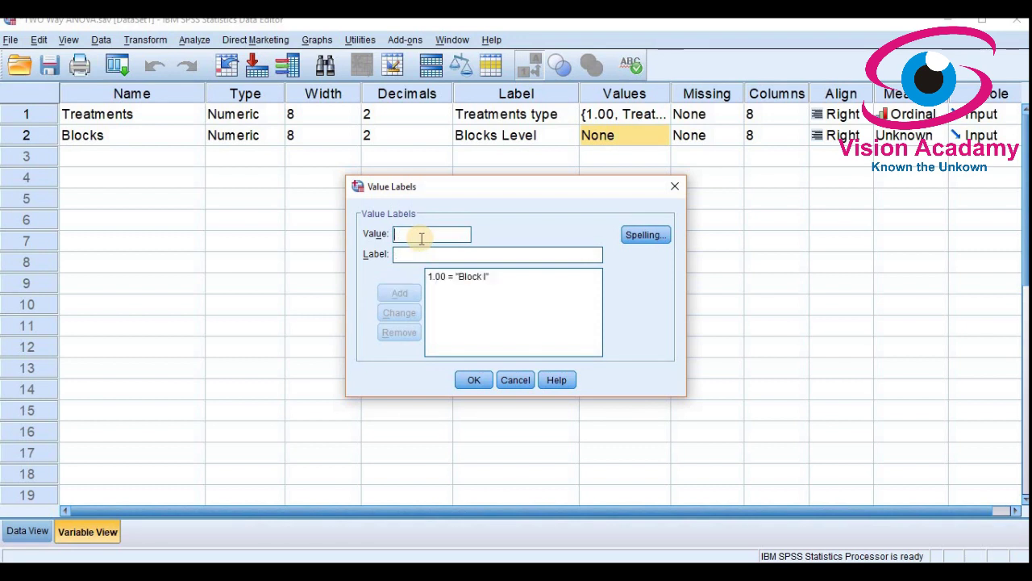
text(Block II)
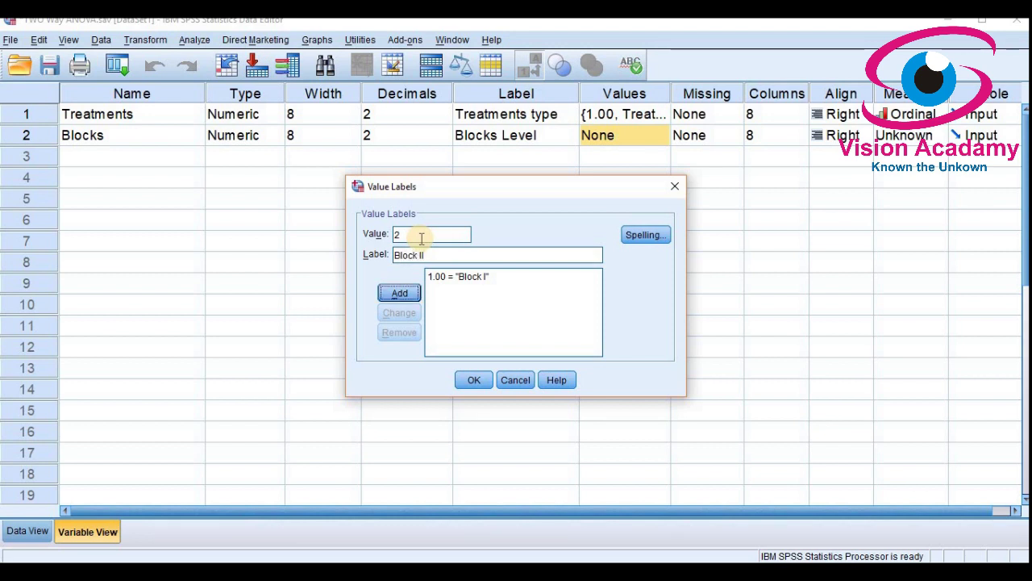
key(Return)
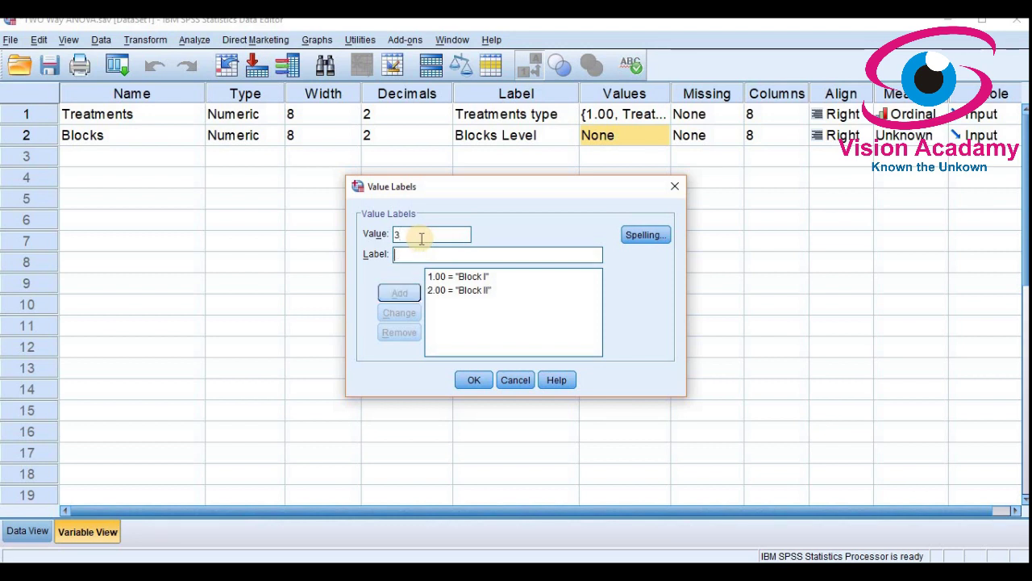
key(Tab)
text(Blo)
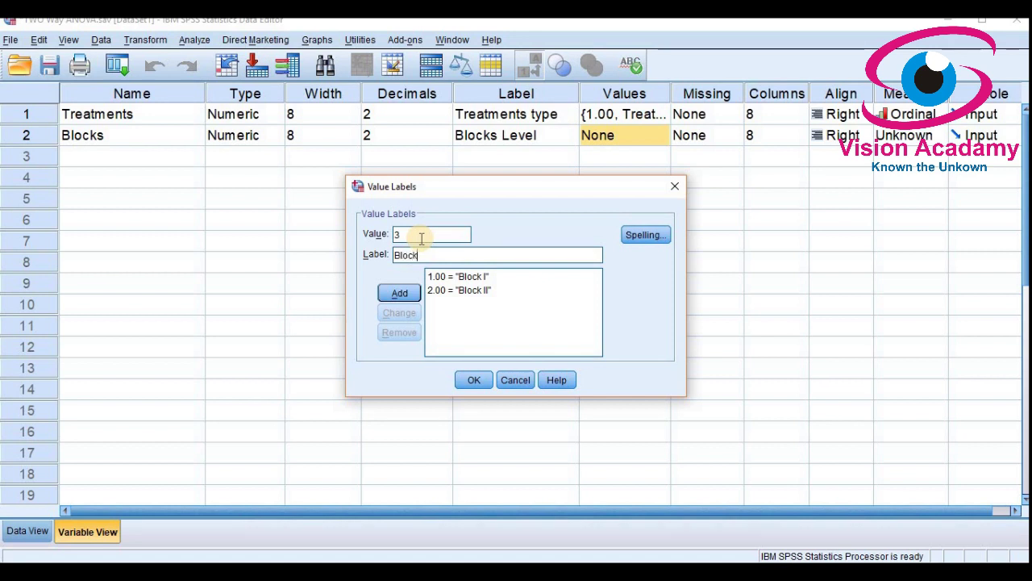
key(Return)
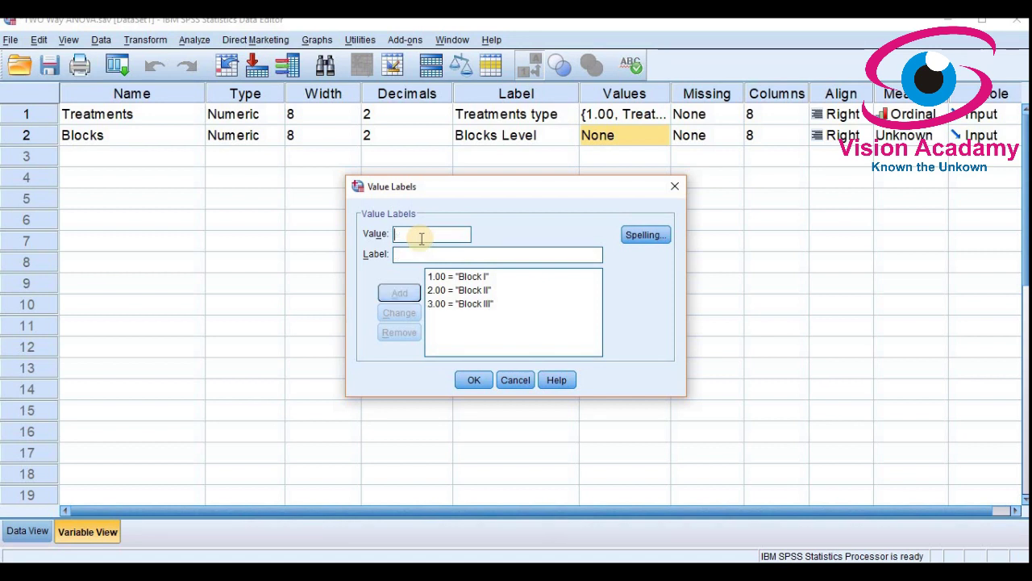
click(476, 380)
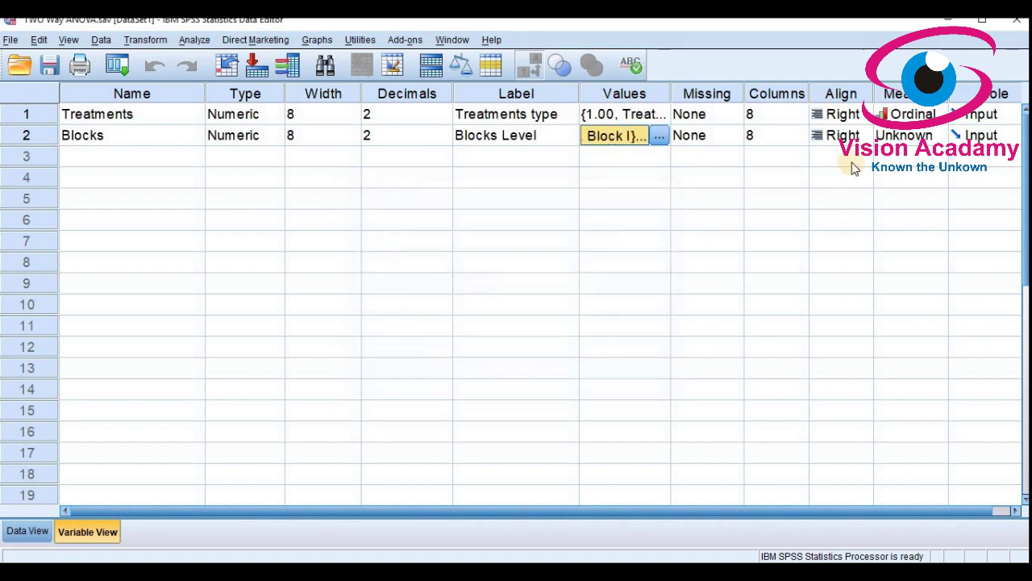
click(899, 137)
click(899, 175)
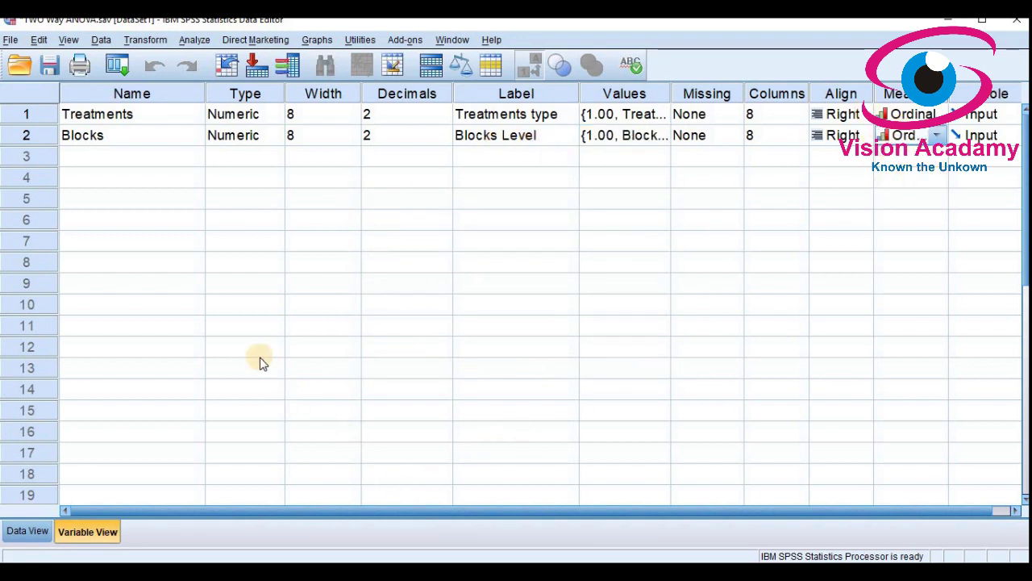
Step: Create Growth_Rate, labelled 'Growth Rate of Mice', with Scale measure, then display the data grid
click(125, 160)
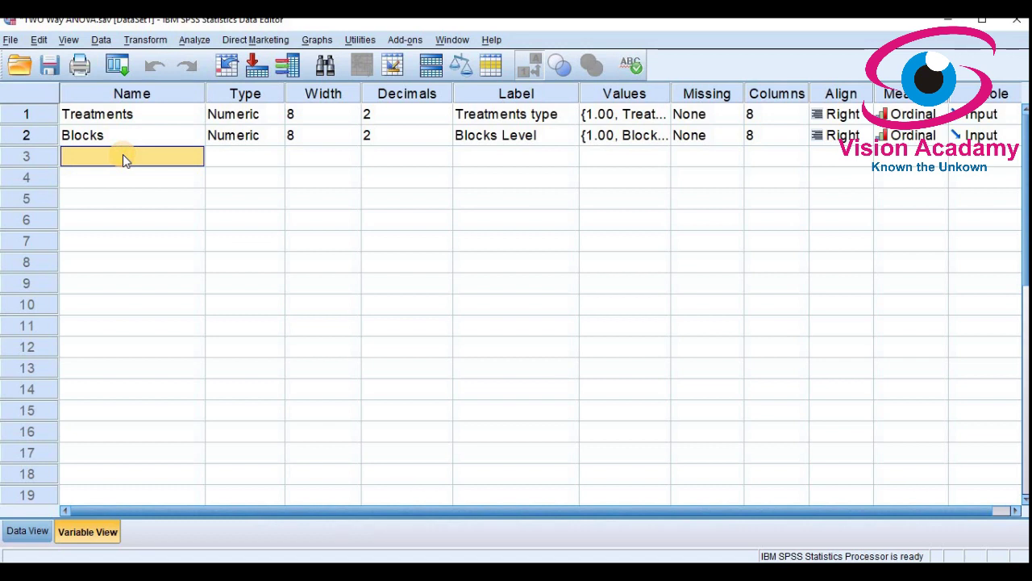
text(Growth_Rate)
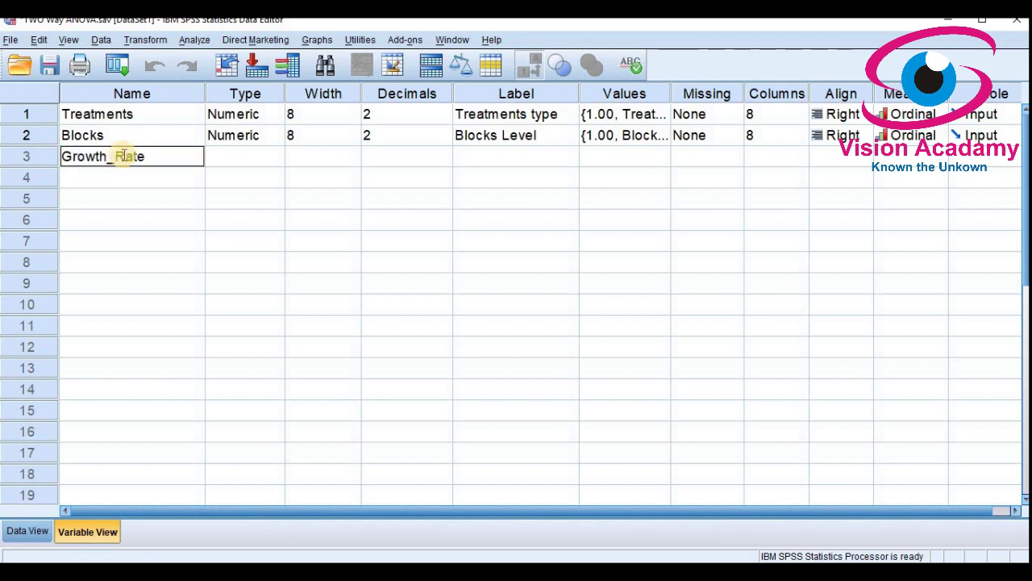
key(Tab)
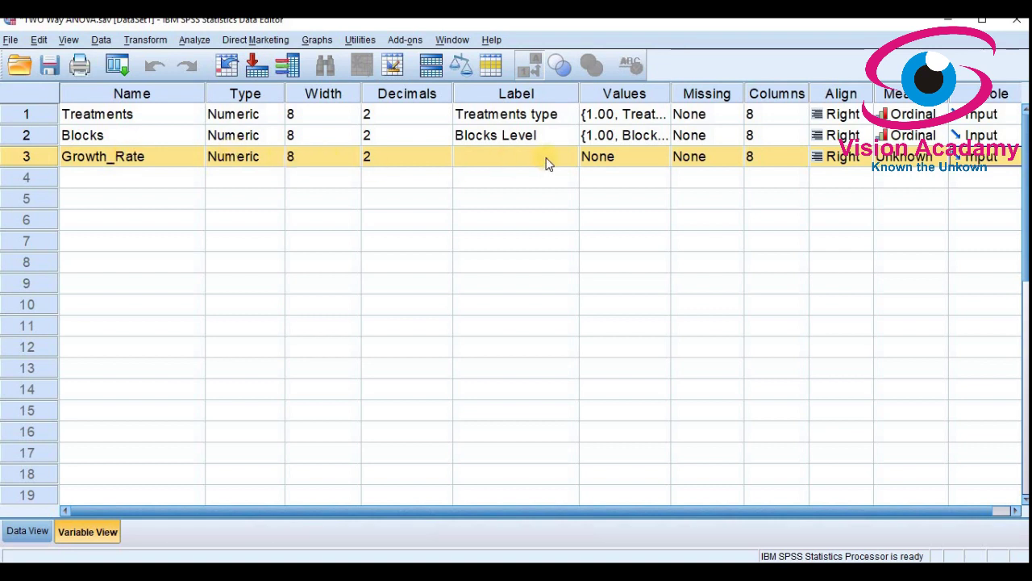
click(485, 154)
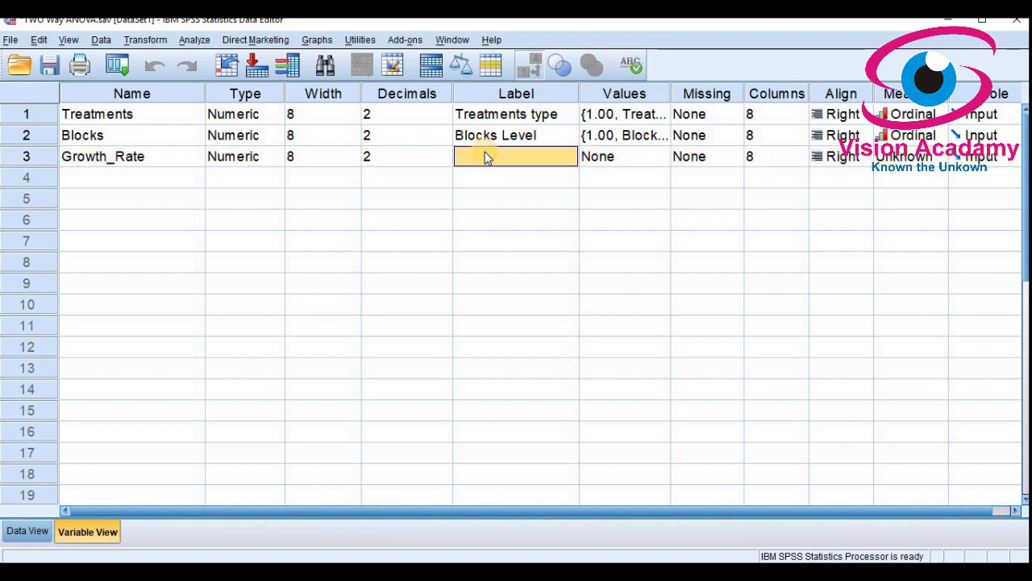
text(Grow)
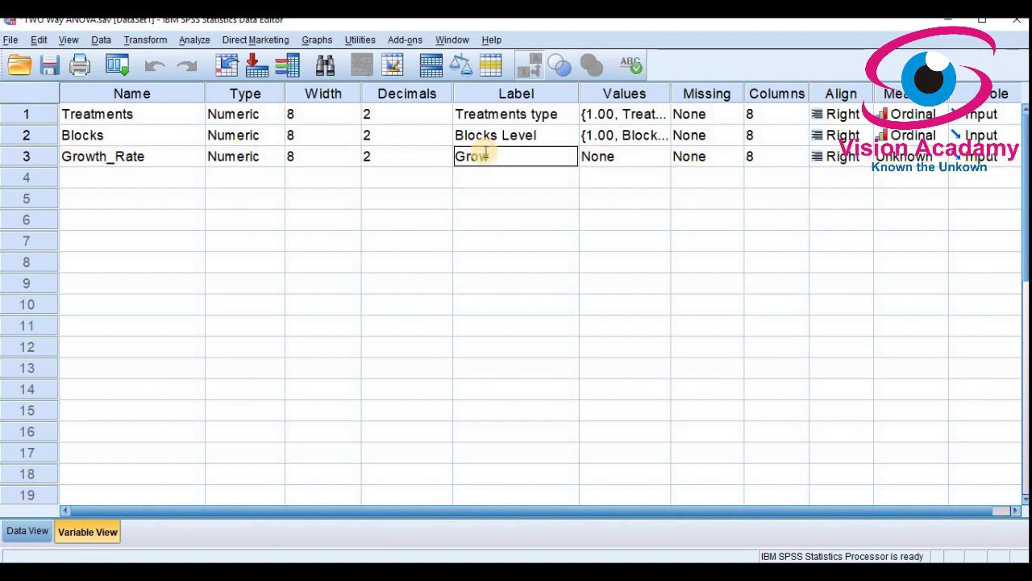
text(th Rate)
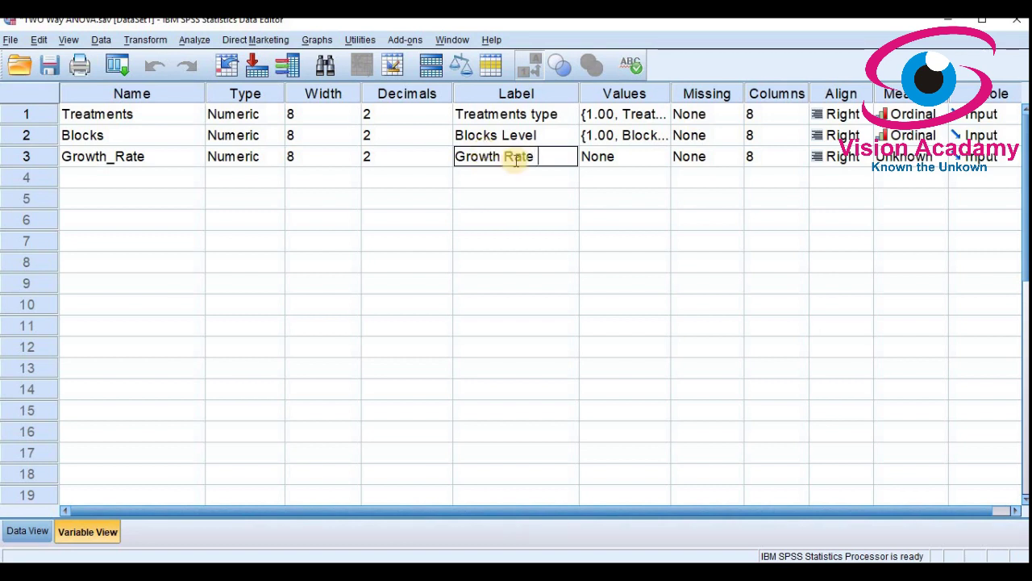
text( of Mice)
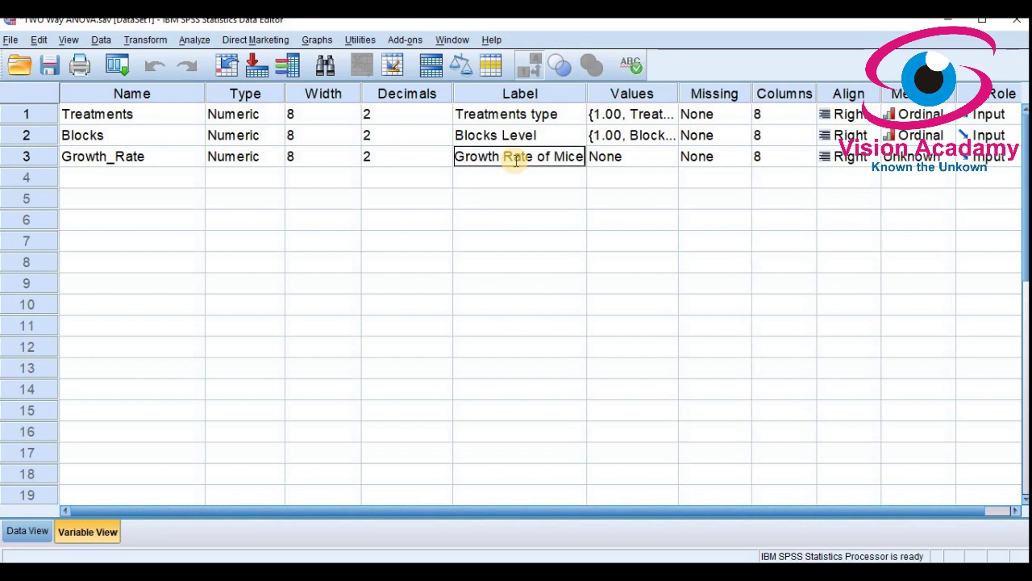
click(633, 165)
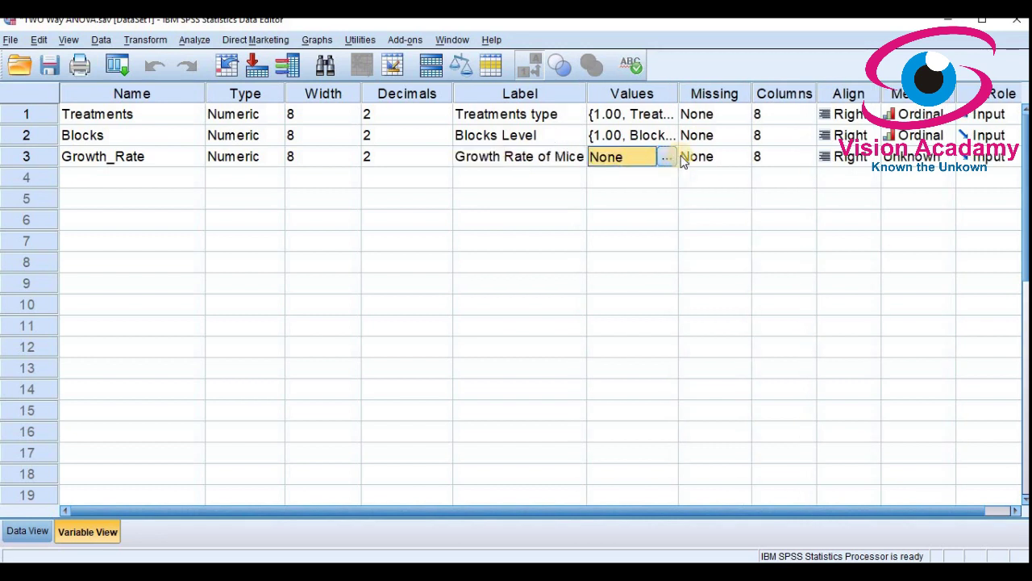
click(915, 156)
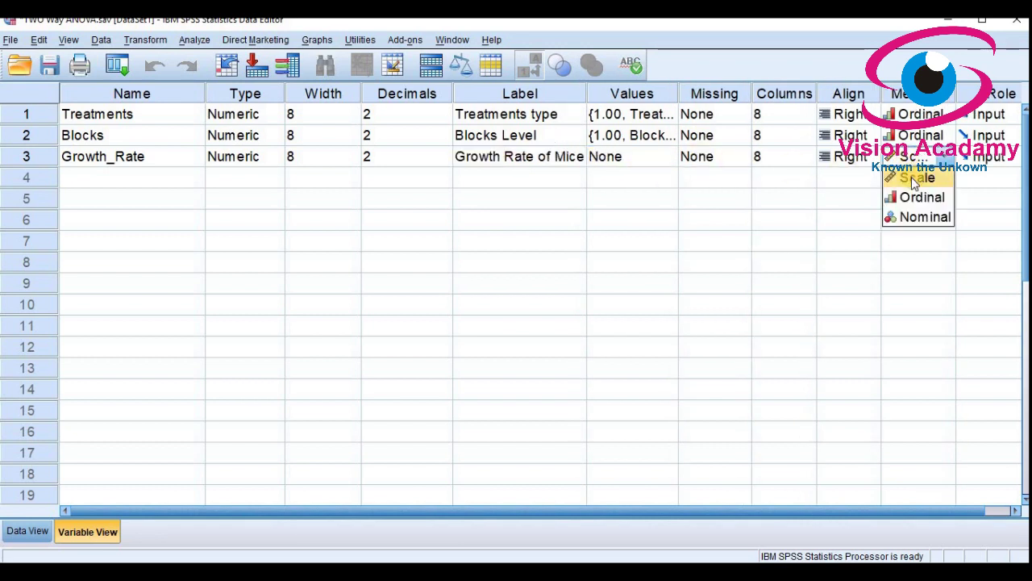
click(915, 179)
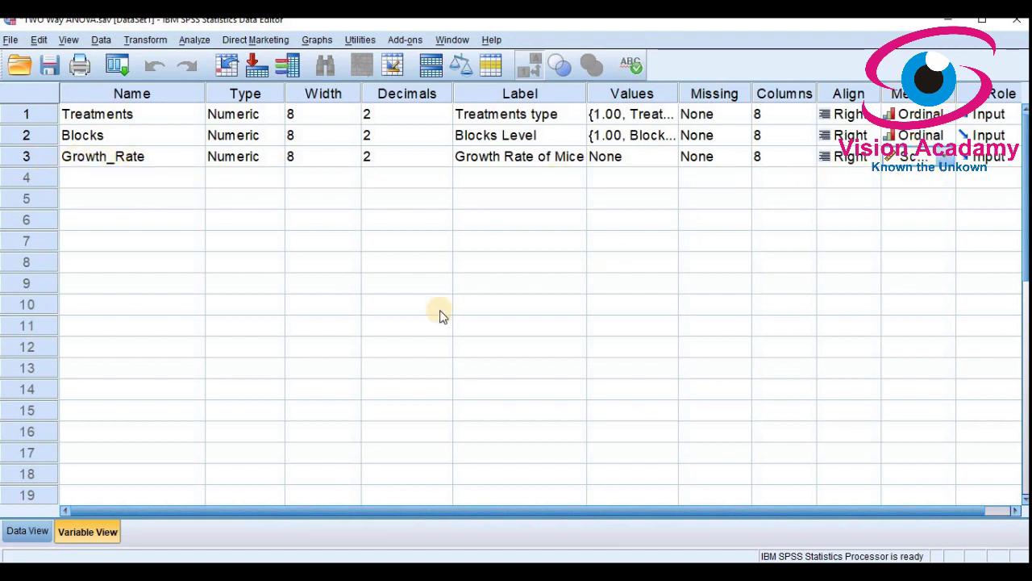
click(29, 531)
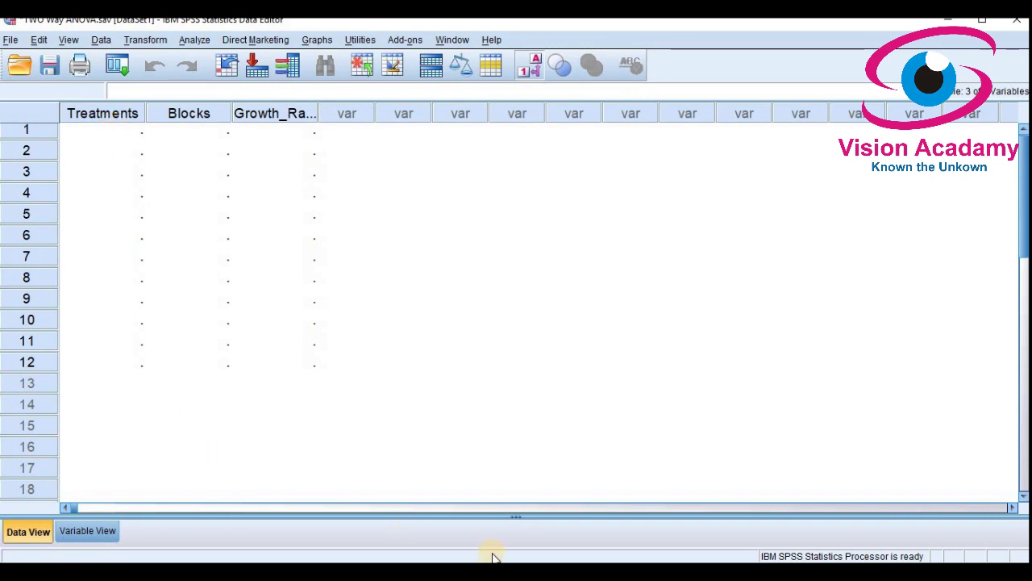
key(alt+Tab)
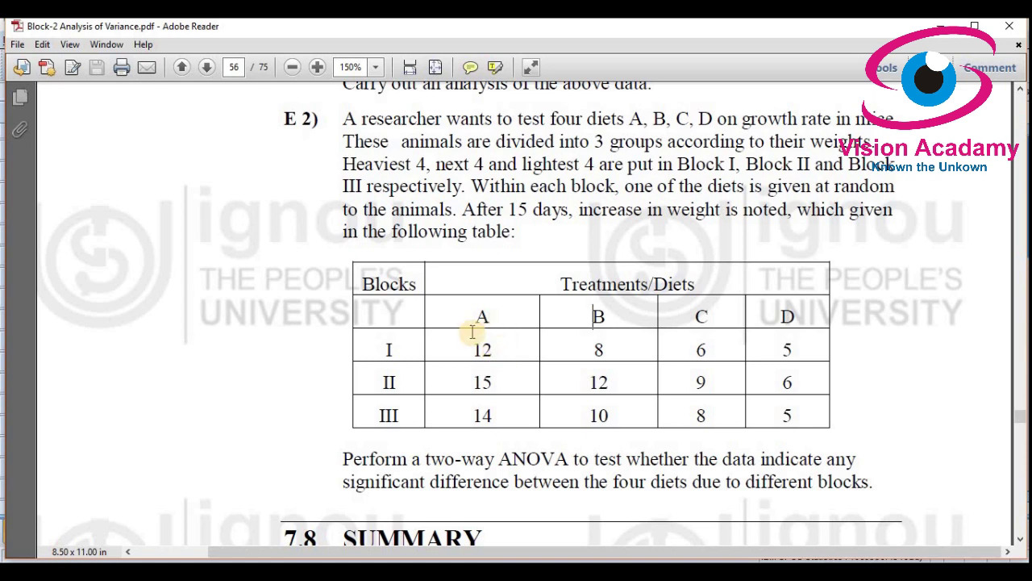
drag(487, 314, 495, 352)
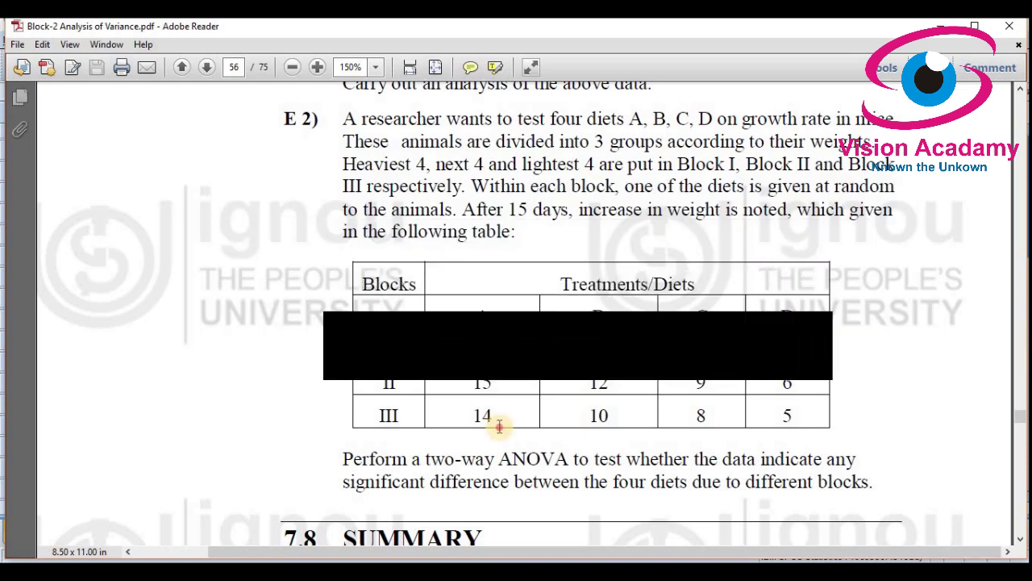
drag(499, 427, 569, 460)
click(494, 420)
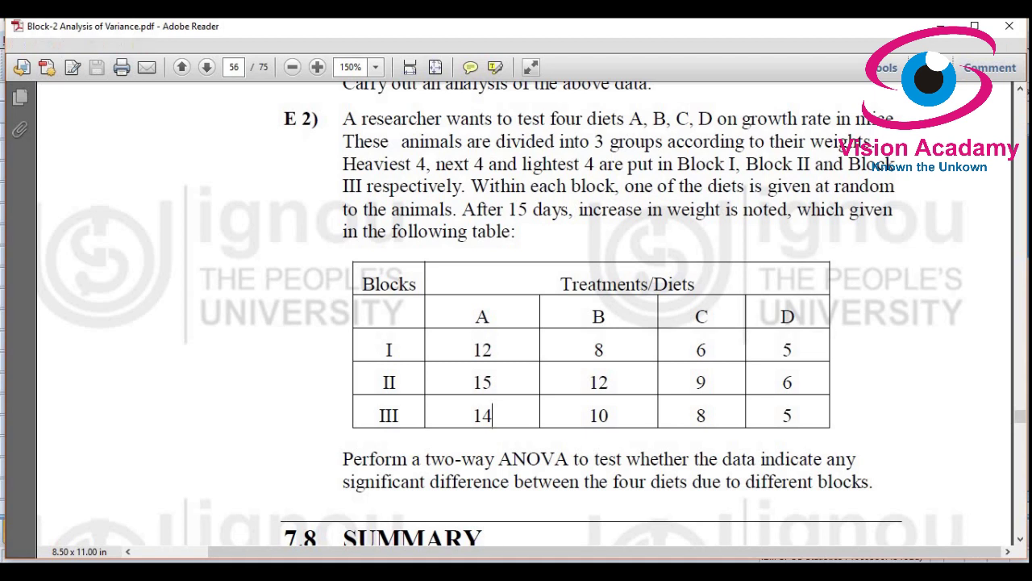
key(alt+Tab)
Step: Enter Treatment A values into Treatments rows 1–3
click(116, 131)
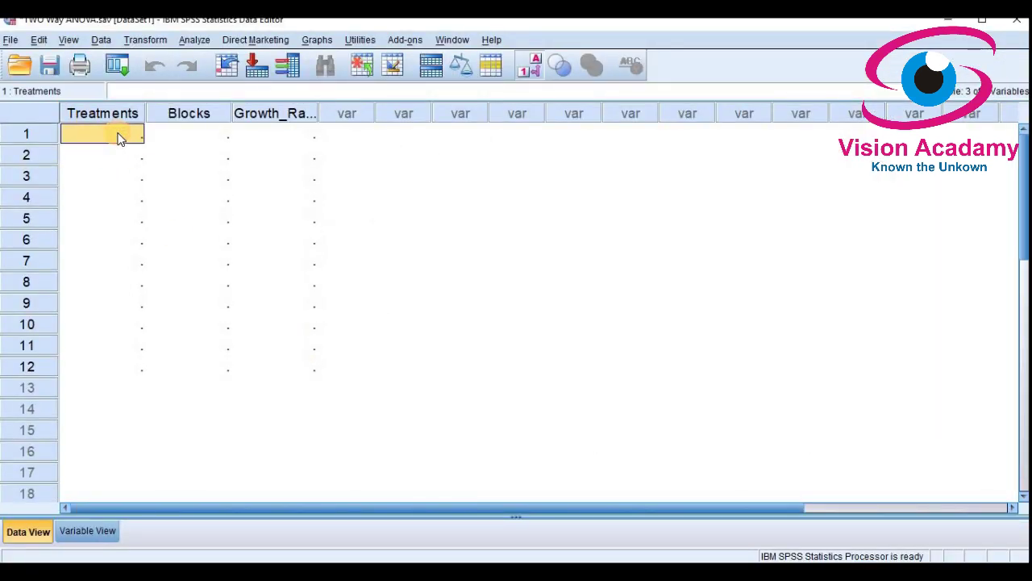
text(Treatment A)
key(Return)
text(1)
key(Return)
text(11)
key(Return)
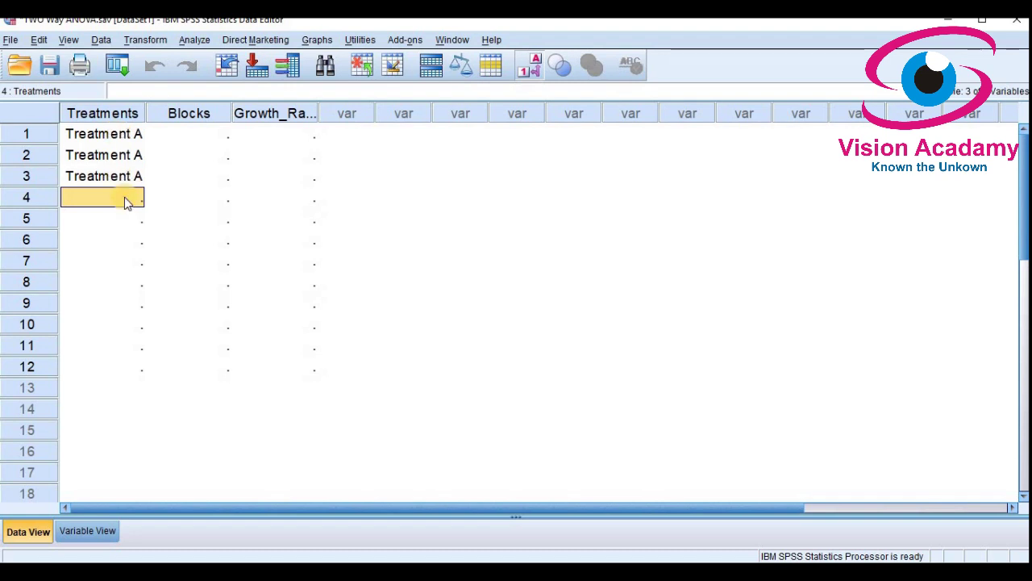
Step: Enter 2, 3 and 4, three rows each, in Treatments rows 4–12
text(2)
key(Return)
text(2)
key(Return)
text(2)
key(Return)
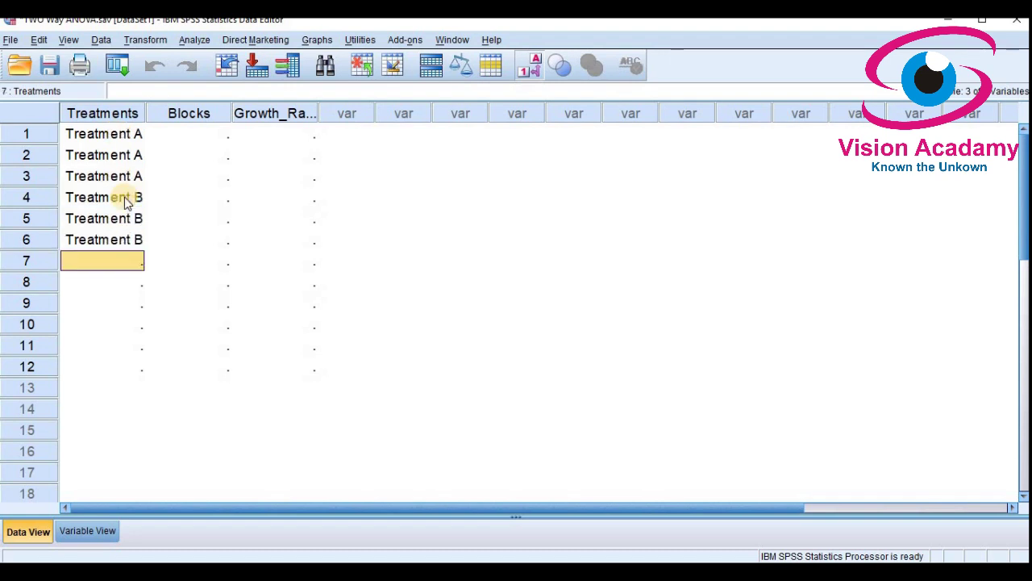
text(3)
key(Return)
text(3)
key(Return)
text(3)
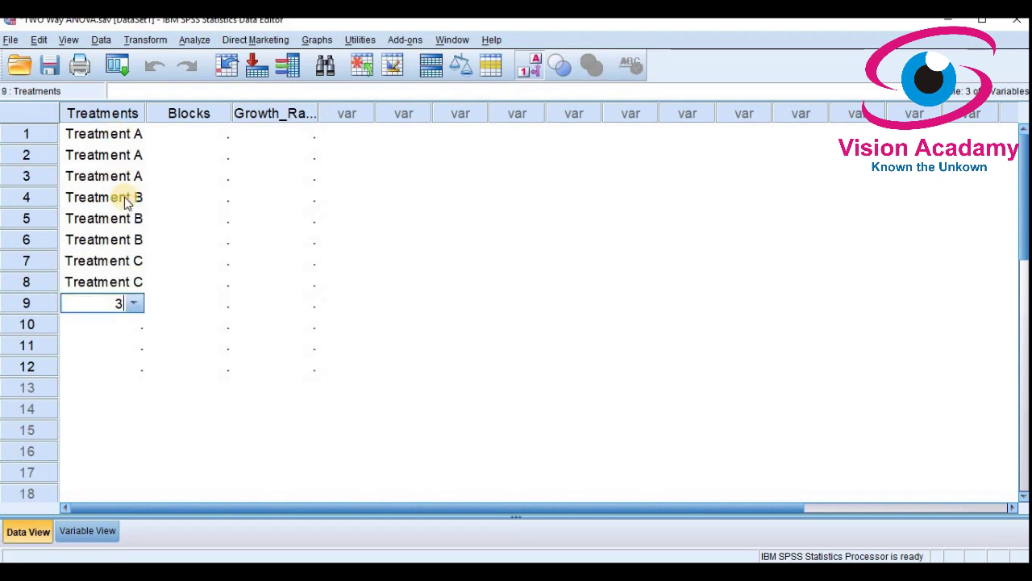
key(Return)
text(4)
key(Return)
text(4)
key(Return)
text(4)
key(Return)
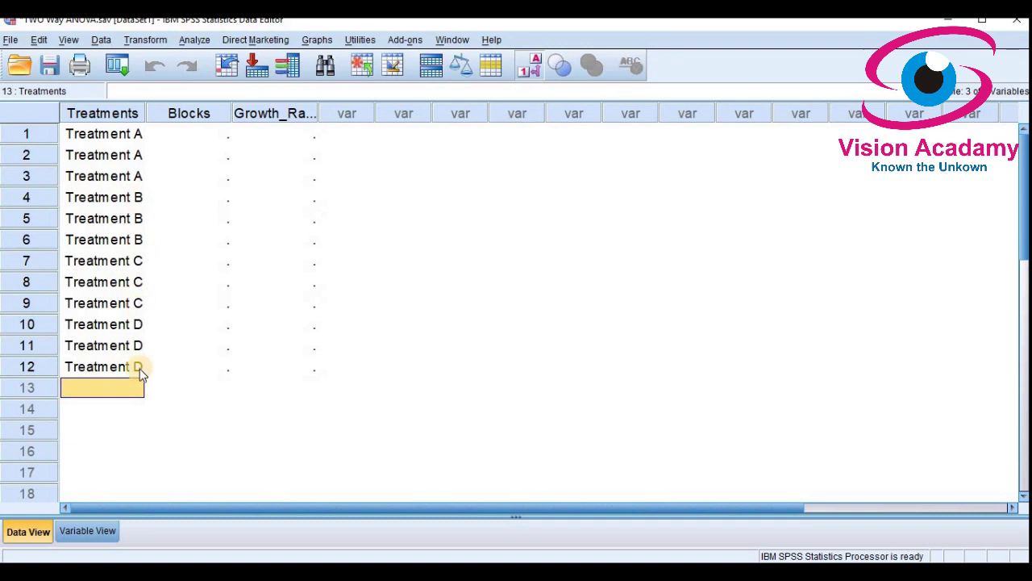
Step: Select the row 1 Blocks cell and bring the exercise PDF's data table forward
click(186, 136)
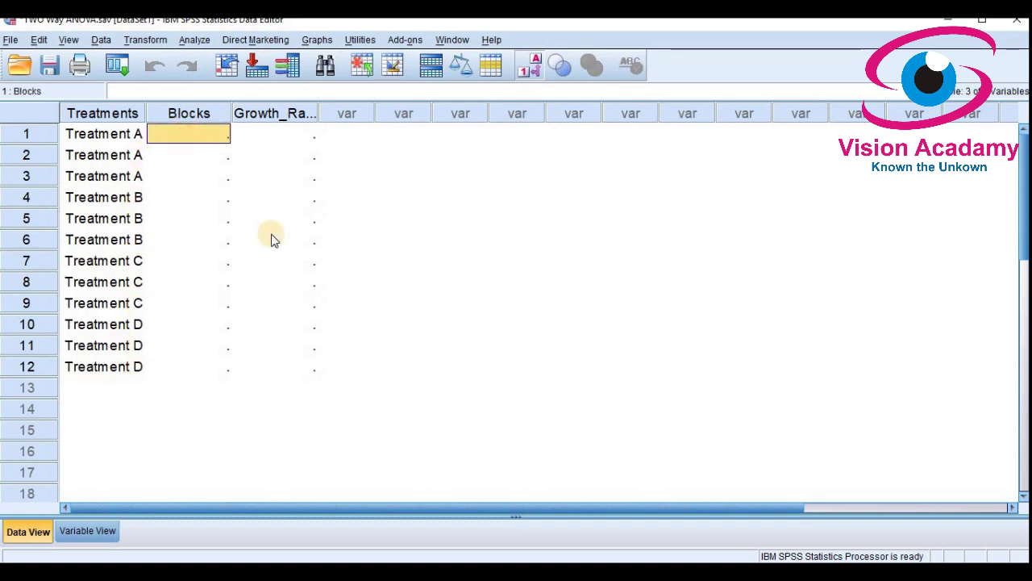
mouse_move(577, 573)
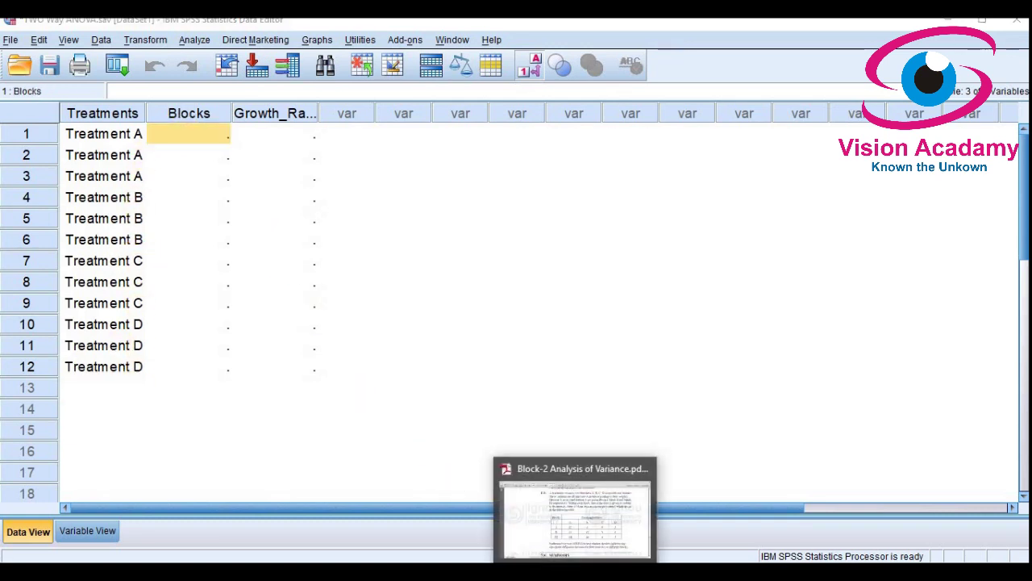
click(645, 508)
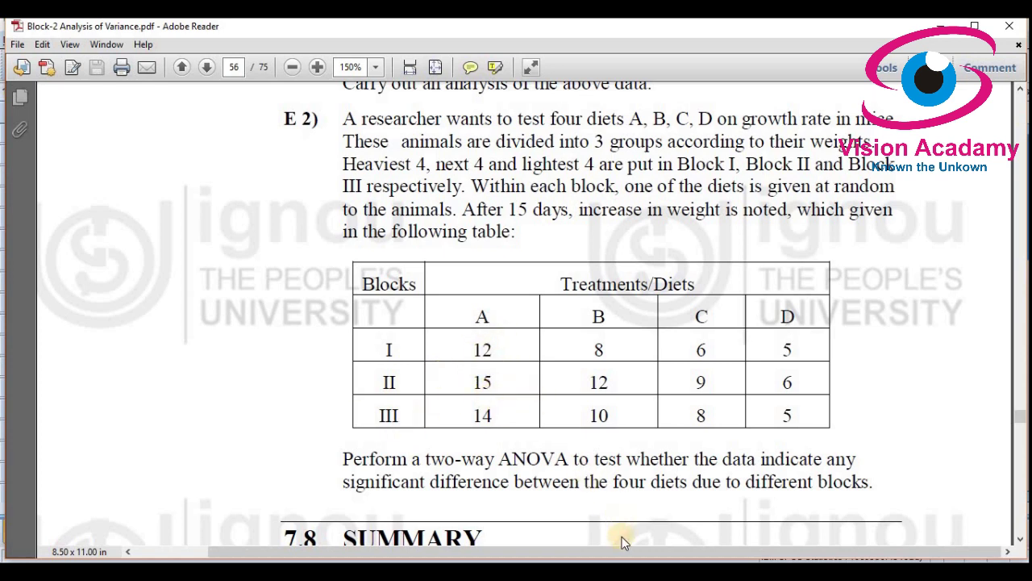
mouse_move(661, 480)
key(alt+Tab)
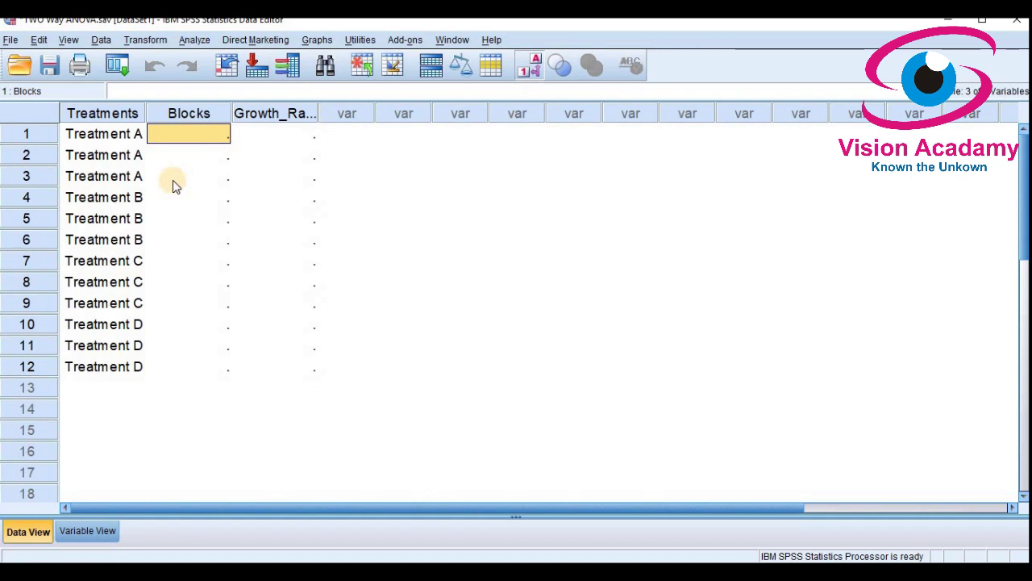
Step: Enter Block I, Block II and Block III in Blocks rows 1–3
text(11)
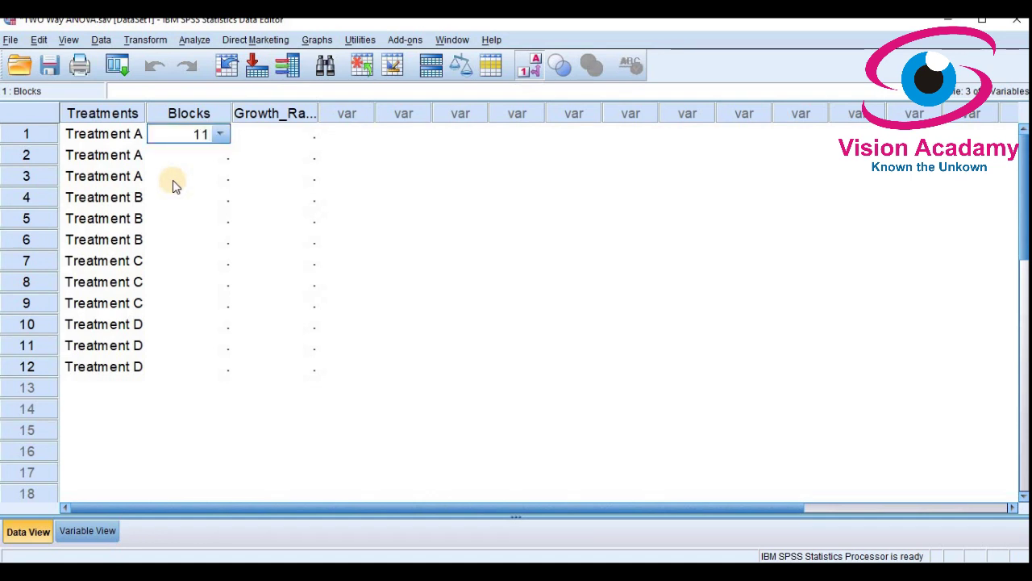
click(222, 159)
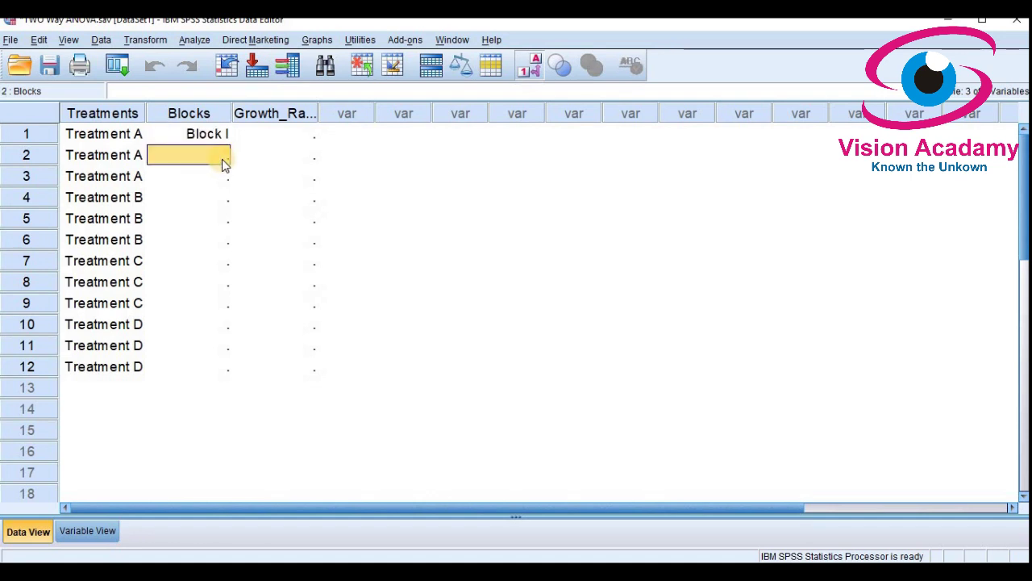
text(2)
key(Return)
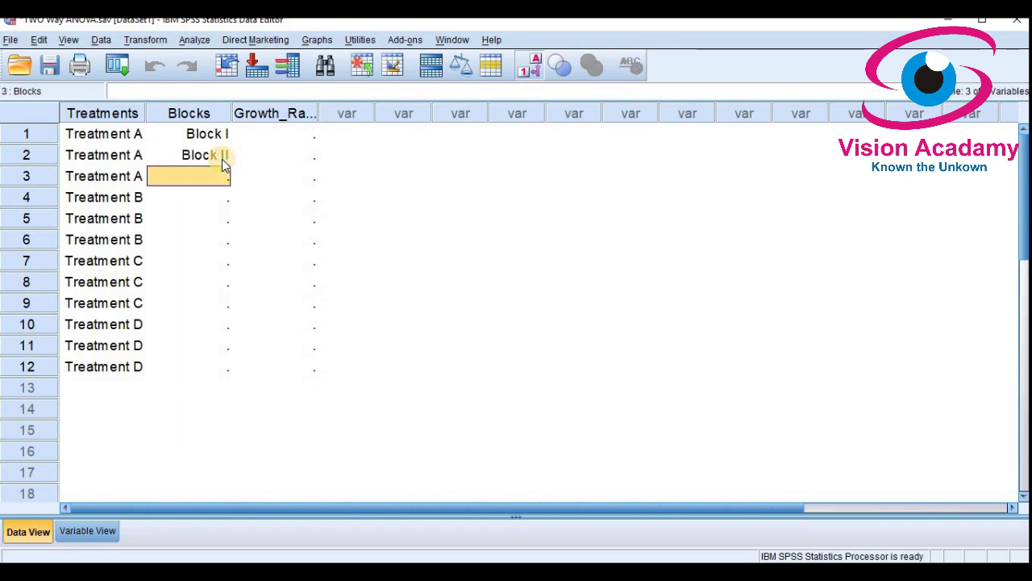
text(3)
key(Return)
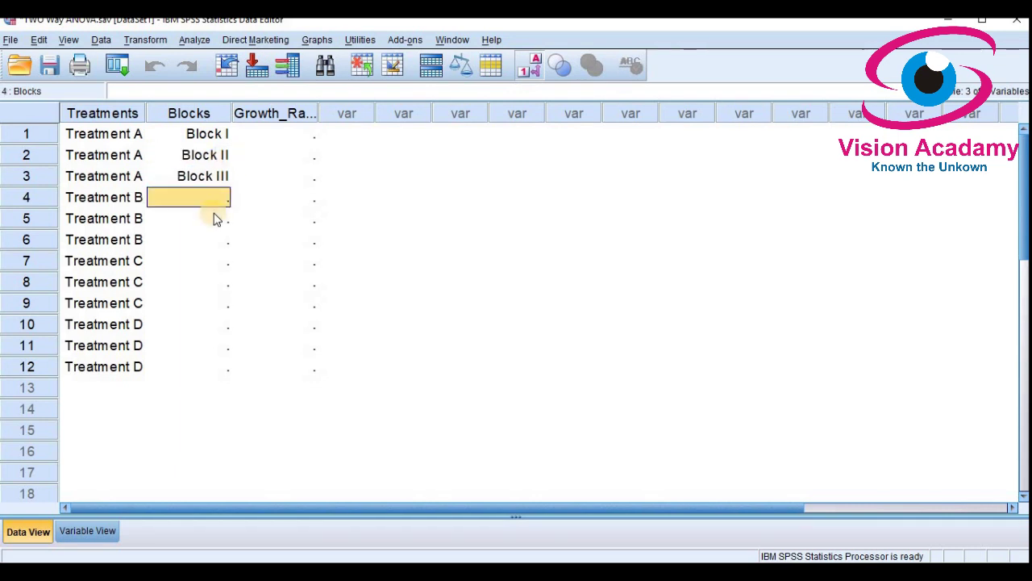
Step: Check the PDF block table, then fill Blocks rows 4–6 with Block I, II and III
click(544, 551)
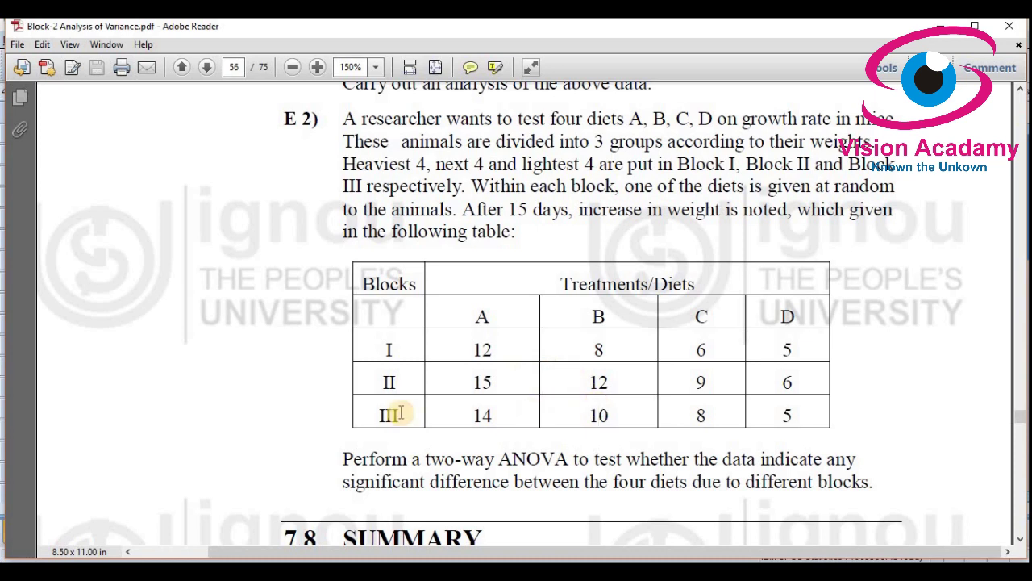
key(alt+Tab)
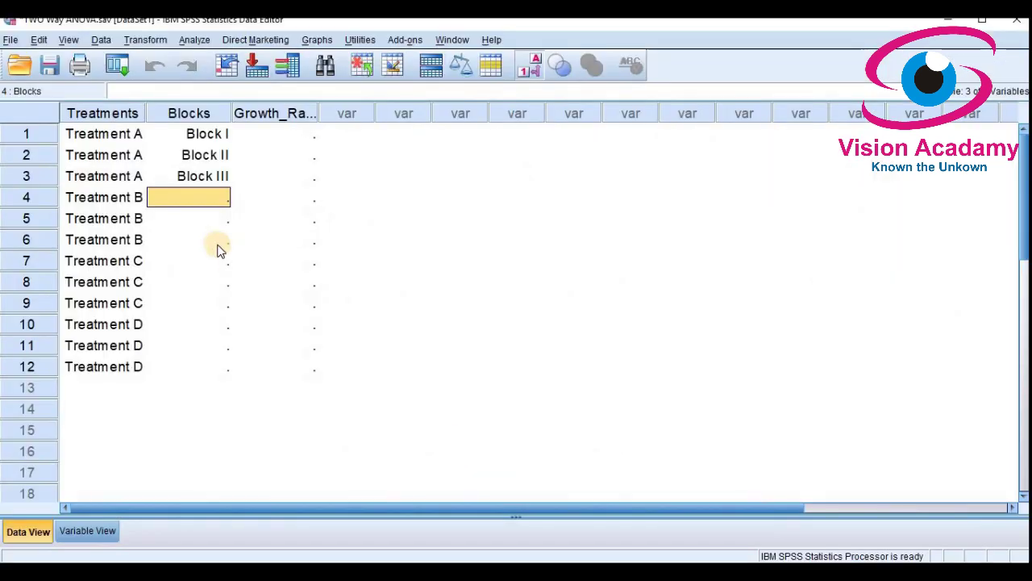
double_click(203, 205)
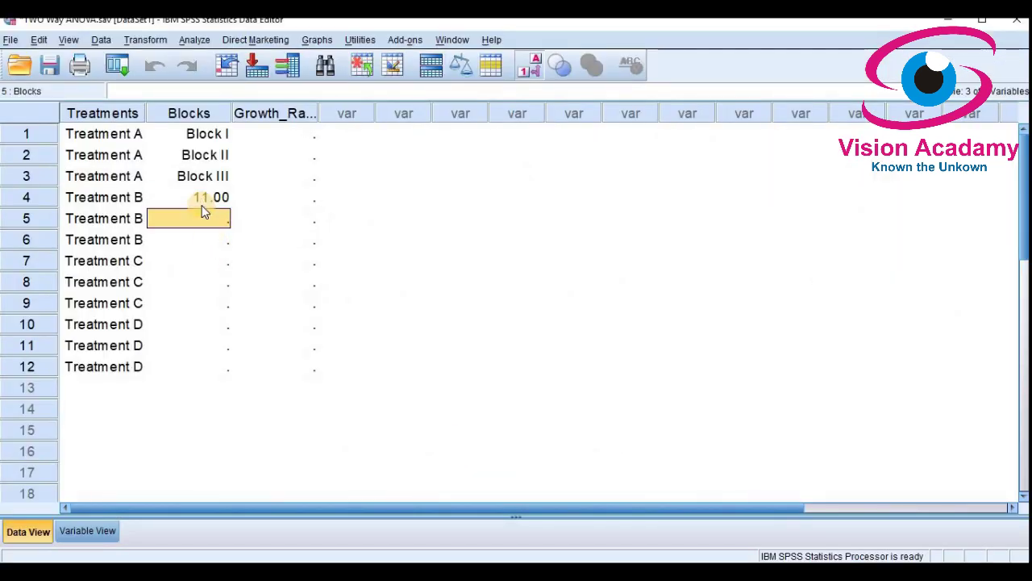
double_click(203, 219)
text(2)
key(Return)
text(3)
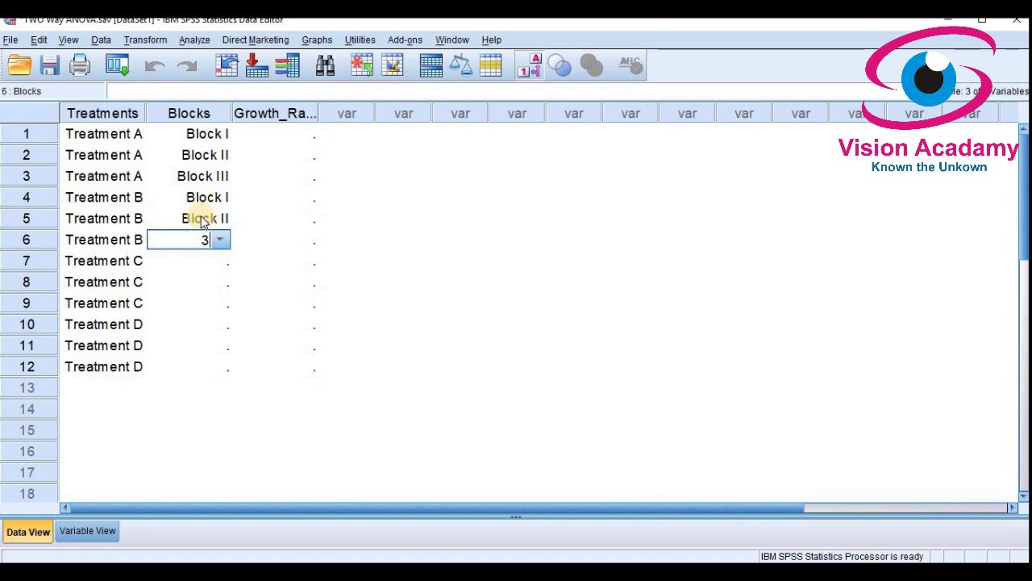
key(Return)
Step: Fill Blocks rows 7–9, correcting row 7's 11.00 to Block I from the dropdown
text(11)
key(Return)
text(2)
key(Return)
text(3)
key(Return)
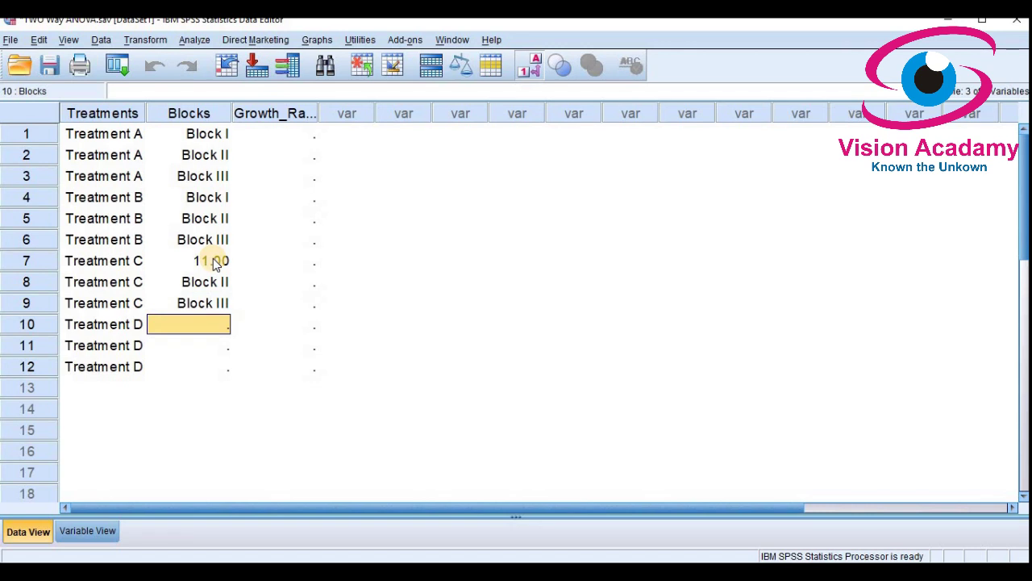
double_click(213, 263)
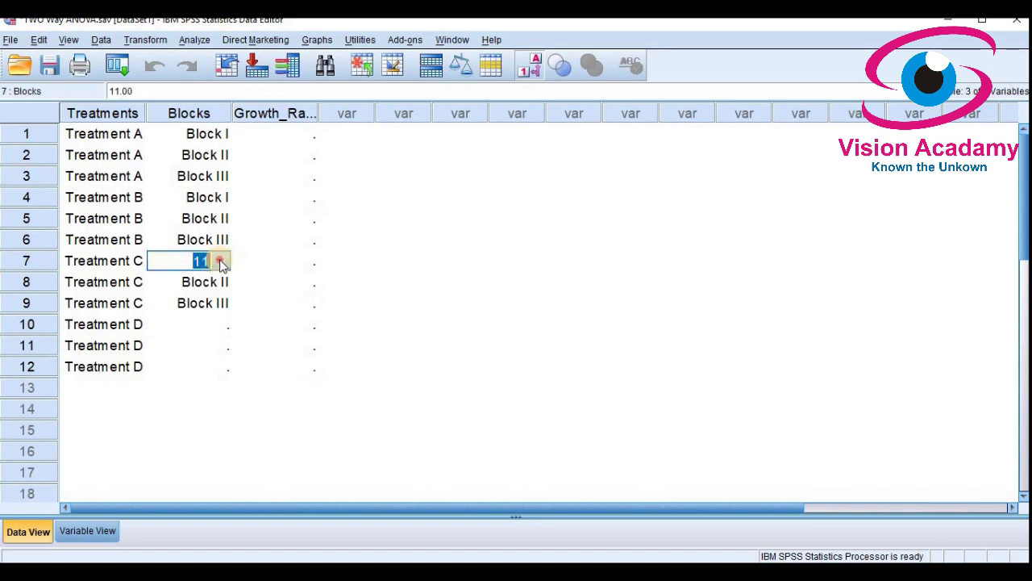
click(220, 263)
click(198, 281)
click(227, 287)
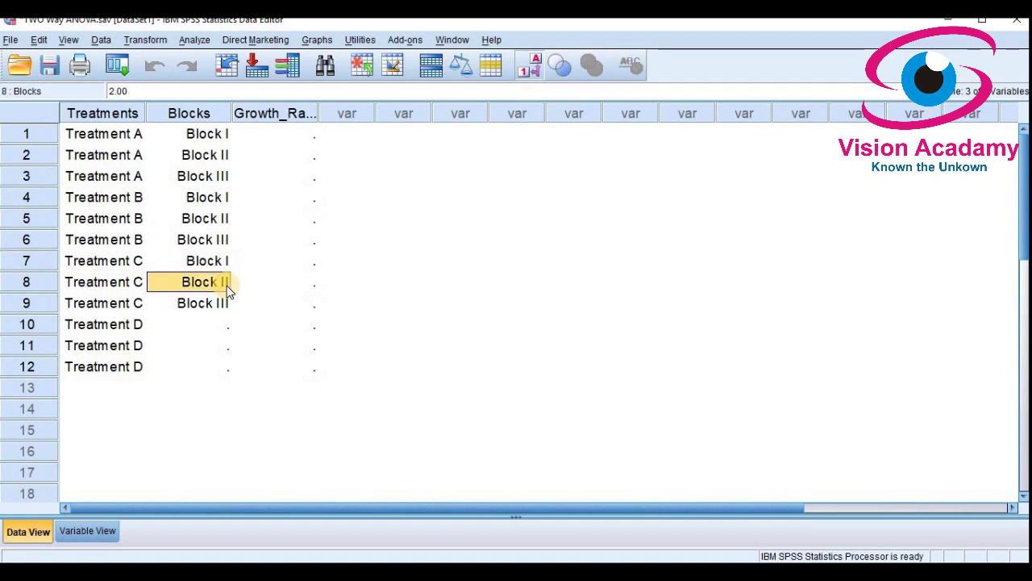
Step: Fill Blocks rows 10–12, correcting row 11's 22.00 to Block II
click(207, 326)
text(1)
key(Return)
text(22)
key(Return)
text(3)
key(Return)
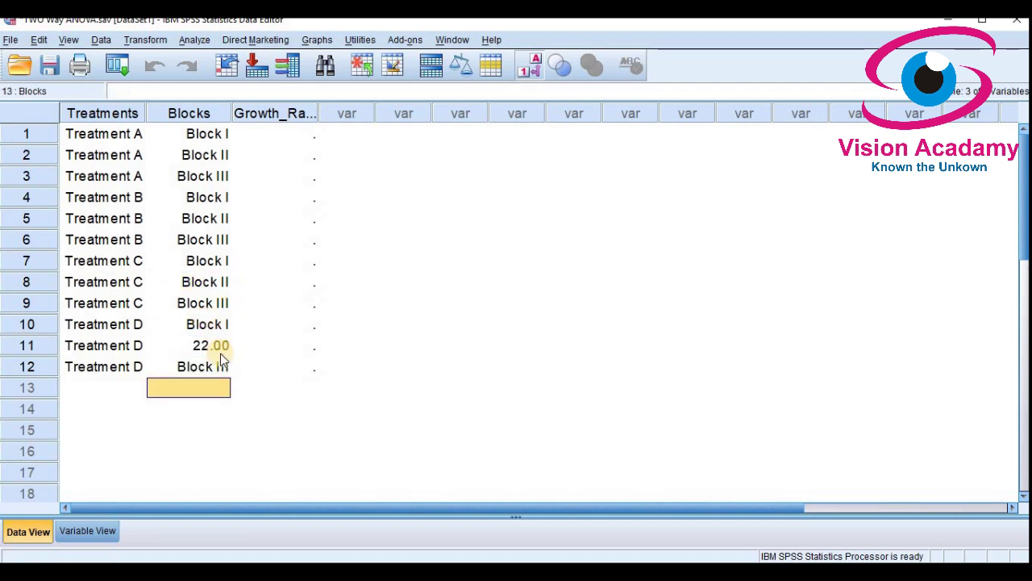
click(220, 353)
click(220, 351)
click(216, 352)
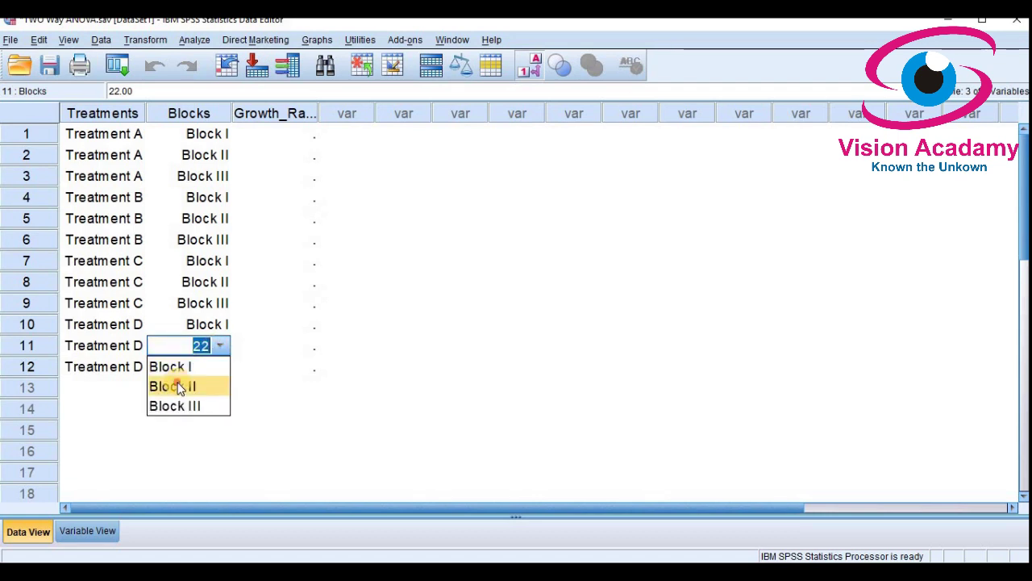
click(173, 385)
click(219, 386)
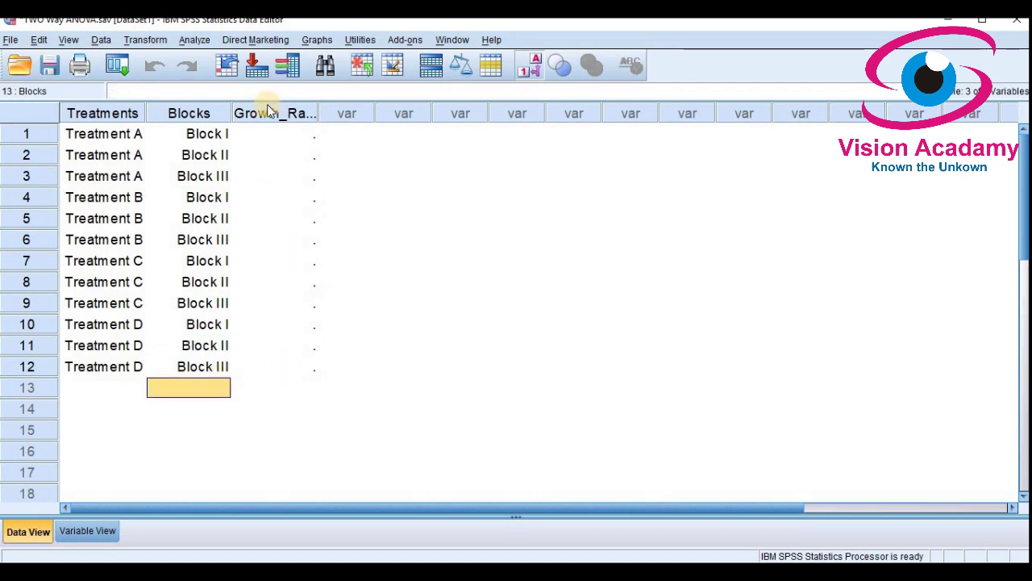
click(294, 136)
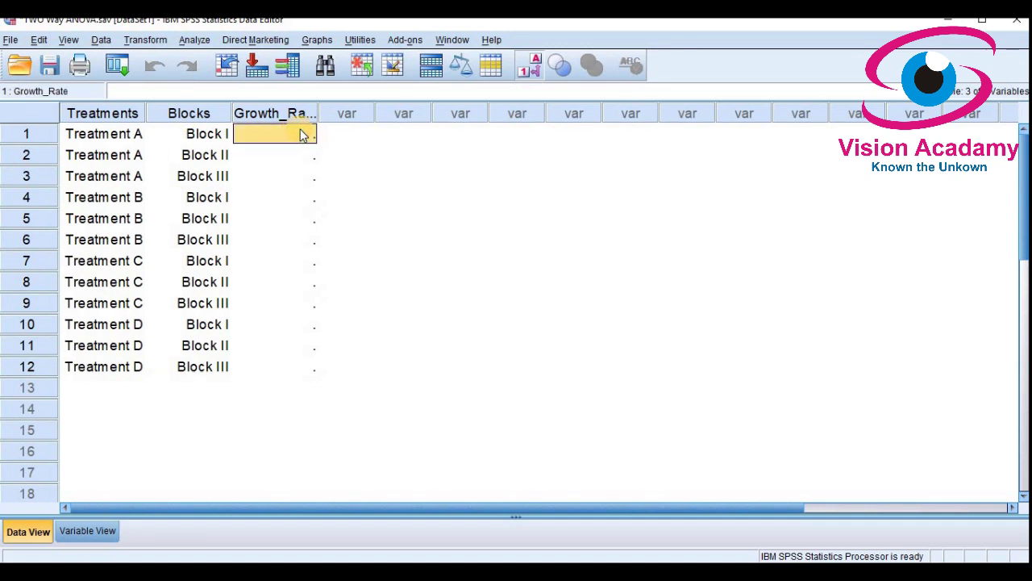
Step: Read diet A's growth values for Blocks I, II and III in the PDF table
key(alt+Tab)
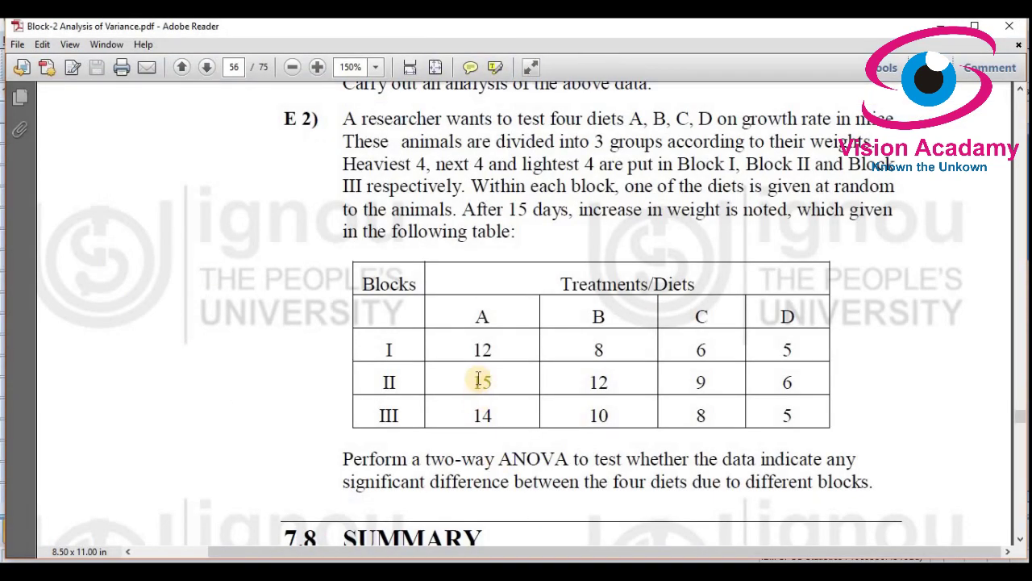
drag(471, 348, 554, 356)
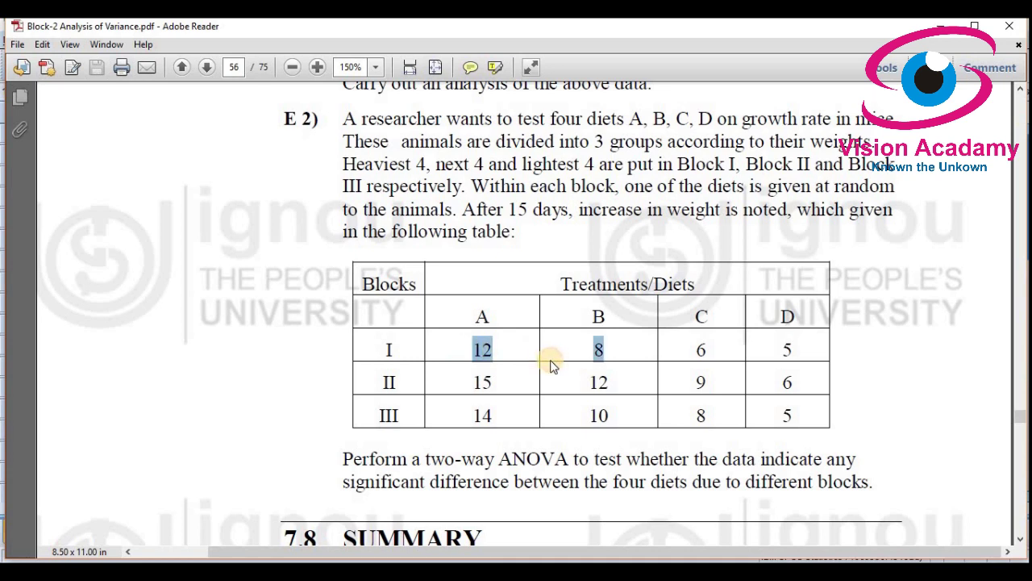
click(493, 354)
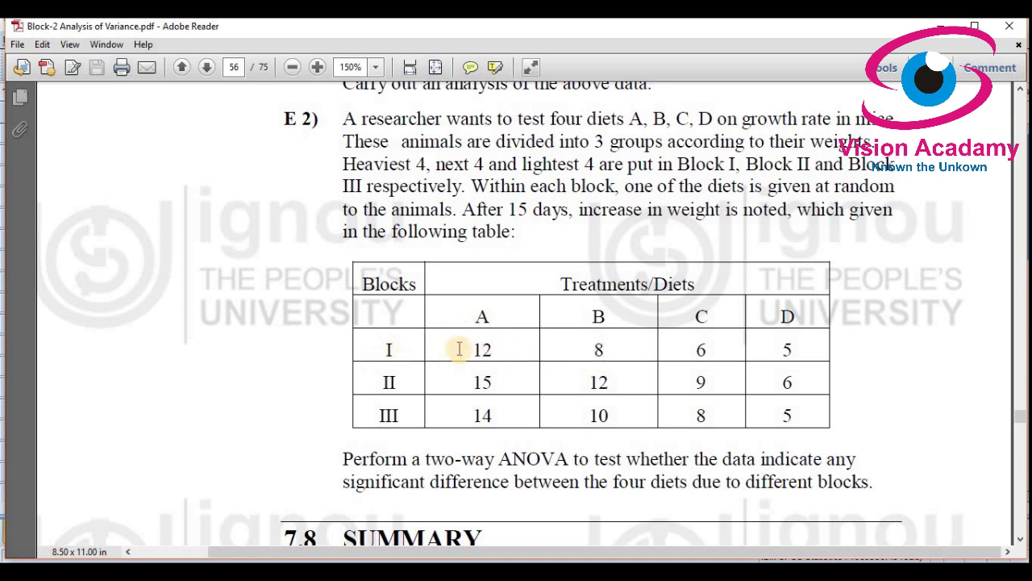
key(alt+Tab)
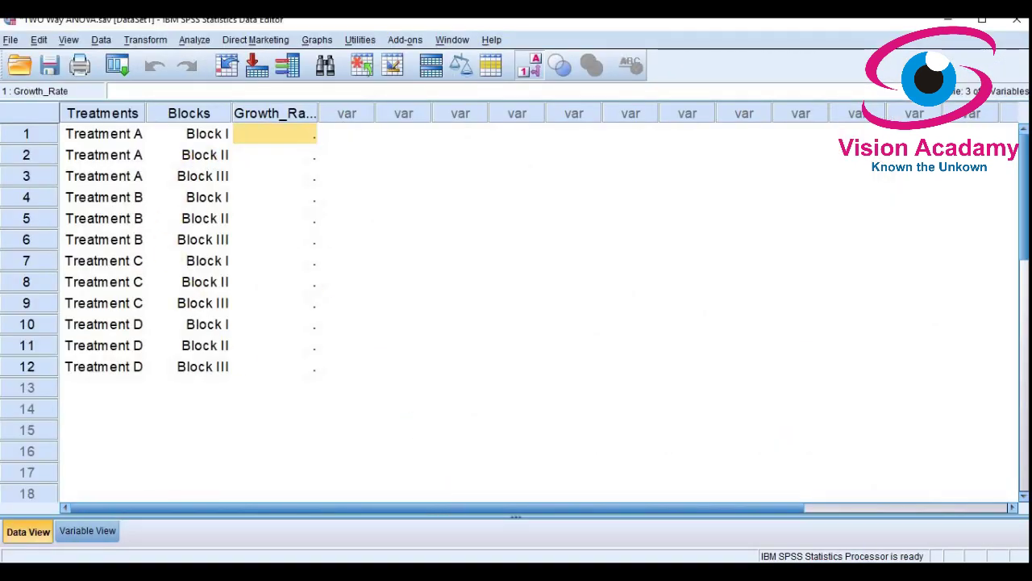
key(alt+Tab)
click(485, 385)
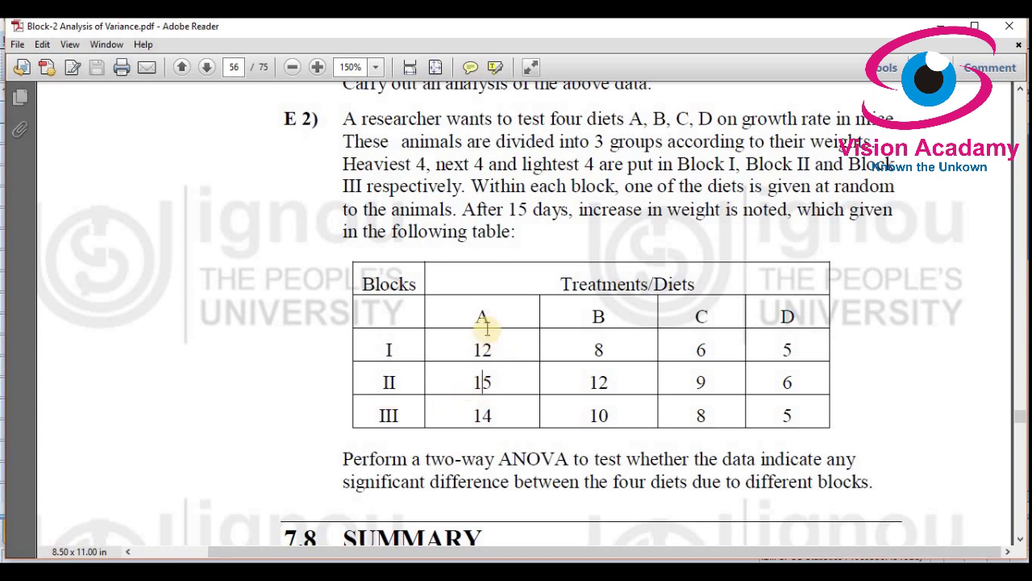
click(489, 420)
click(403, 415)
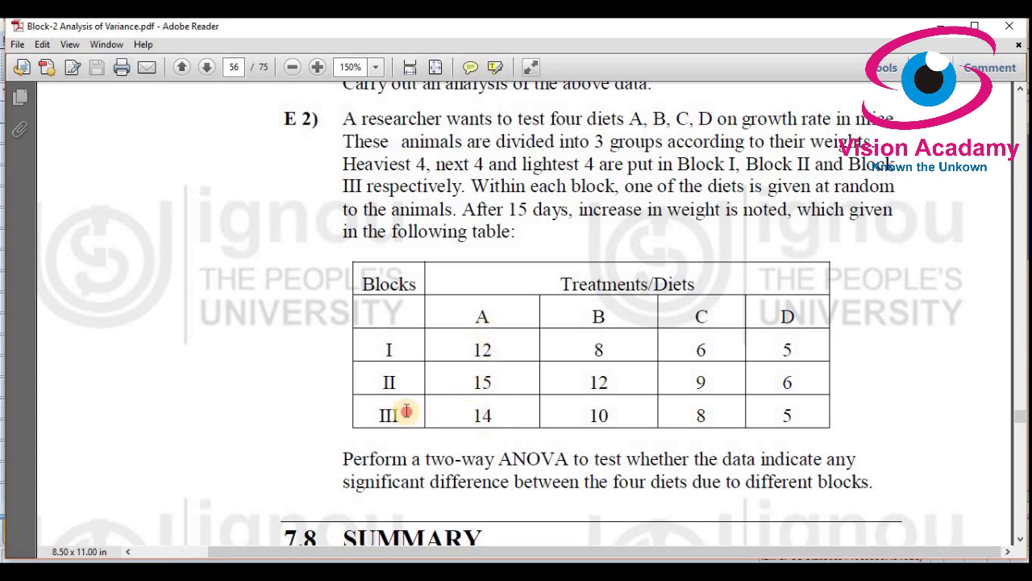
key(alt+Tab)
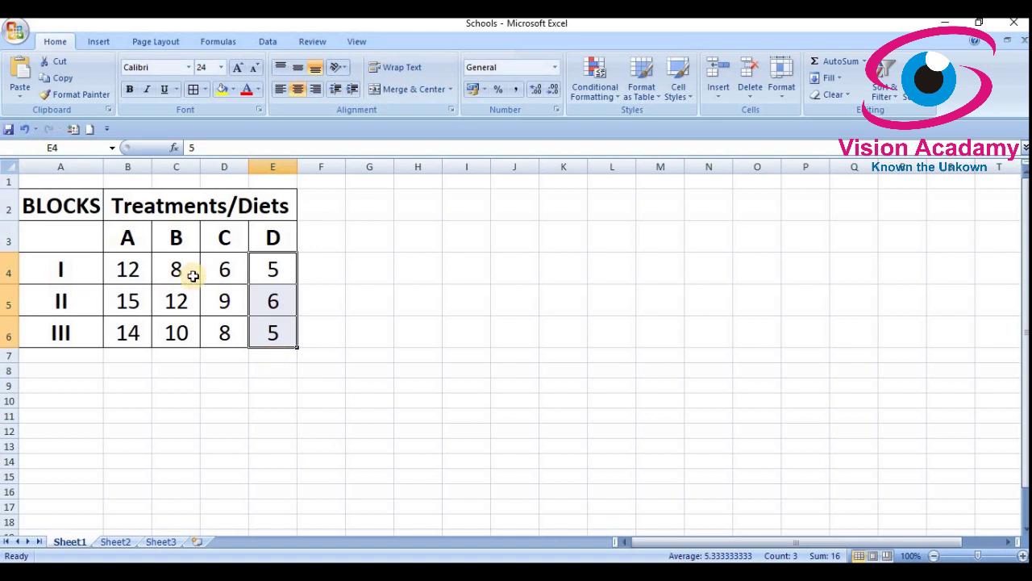
Step: Copy Excel cells B4:B6 (12, 15, 14) into SPSS Growth_Rate rows 1–3
drag(126, 269, 131, 331)
right_click(133, 272)
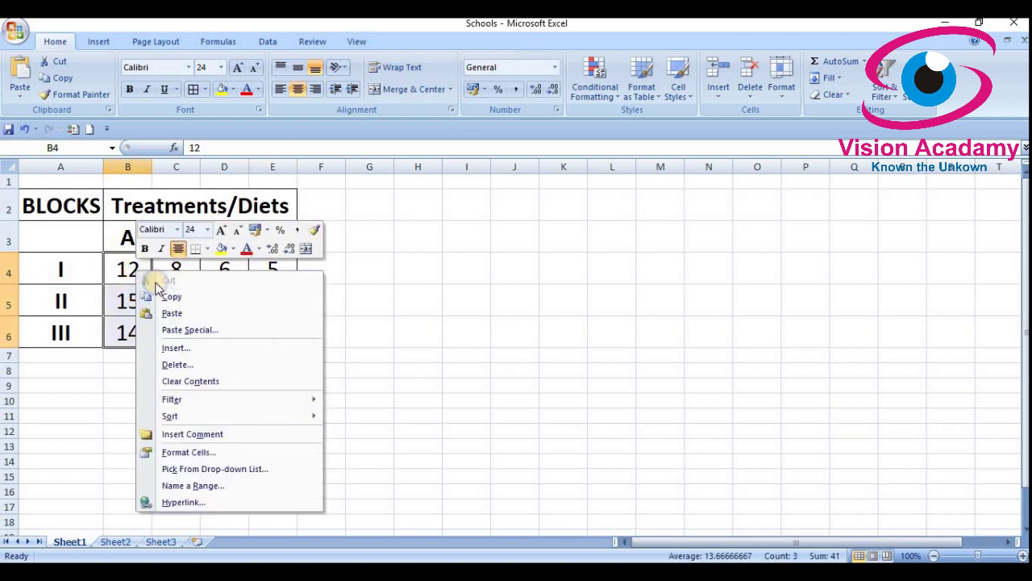
click(173, 298)
key(alt+Tab)
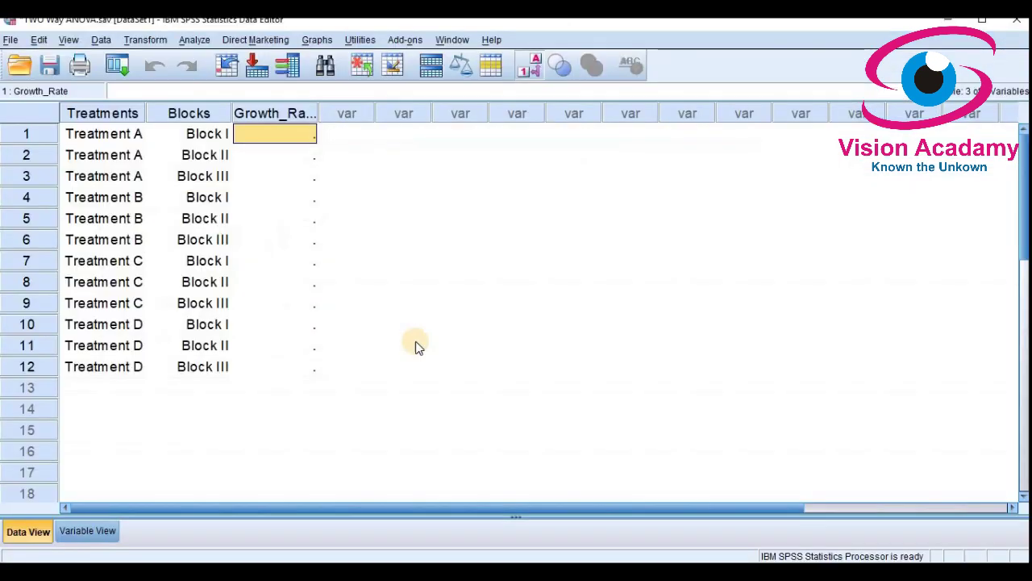
right_click(274, 134)
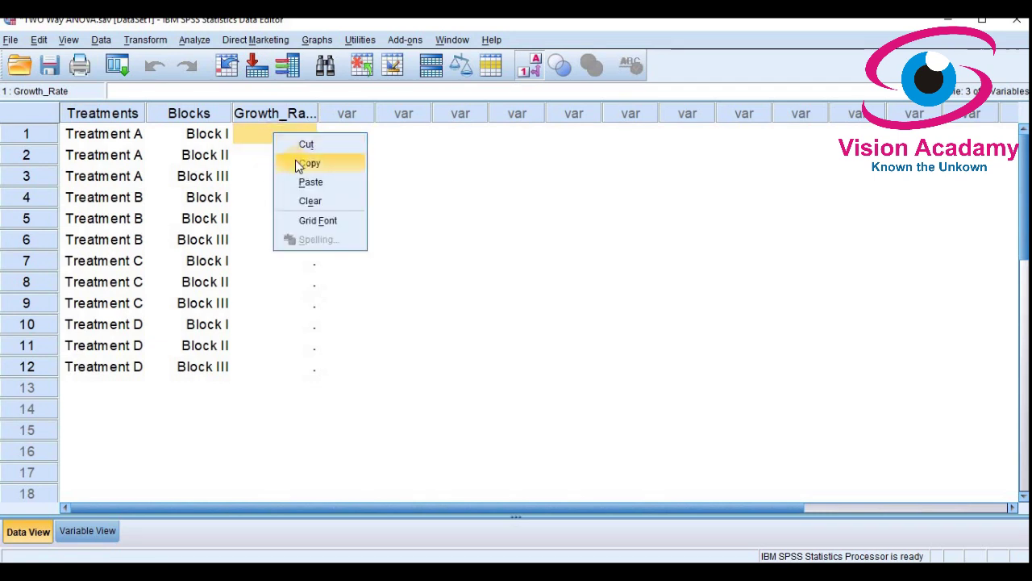
click(305, 181)
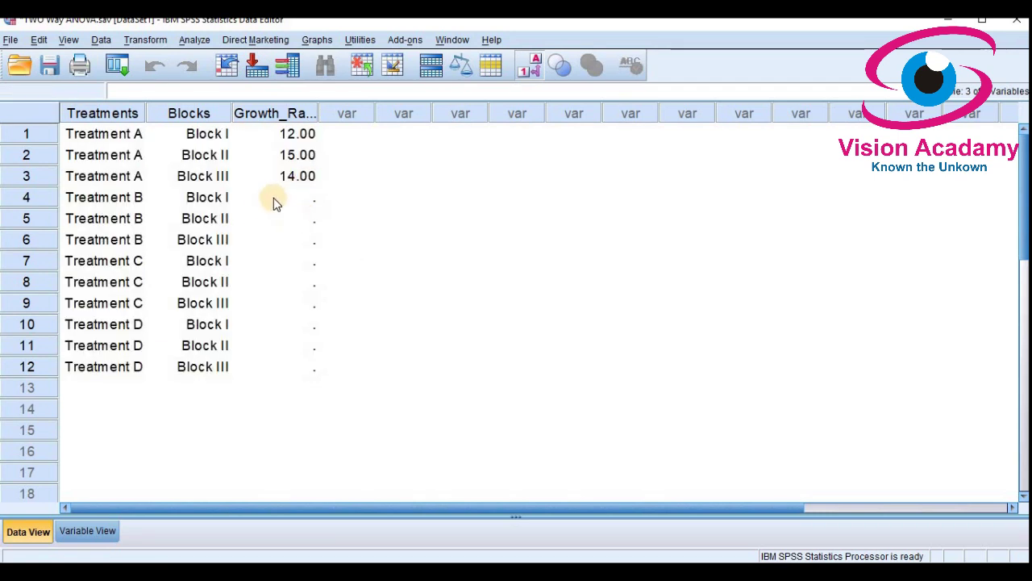
click(274, 197)
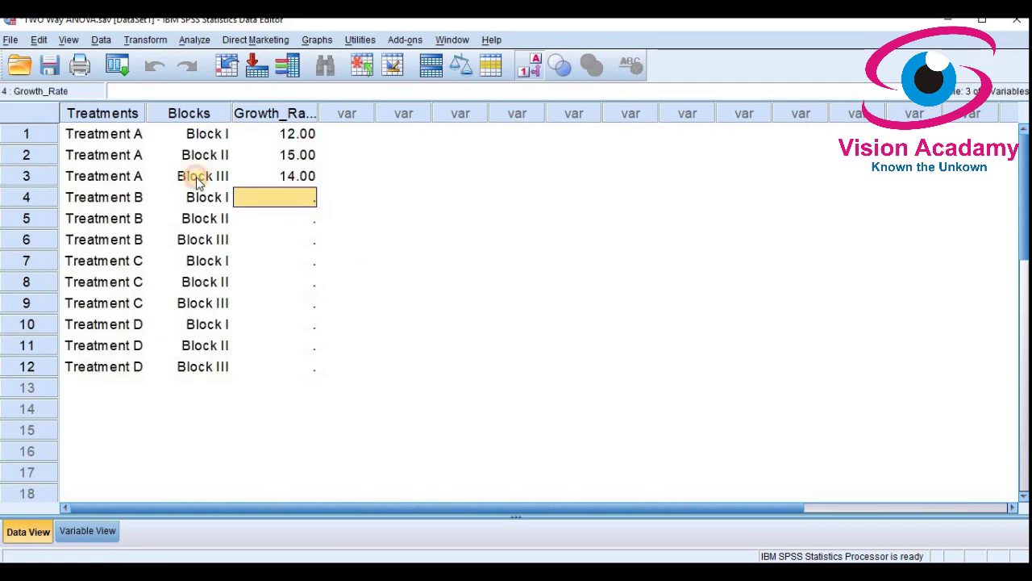
Step: Compare SPSS row 1 (Treatment A, Block I, 12.00) with diet A's Block I value 12 in the PDF
click(117, 138)
click(218, 134)
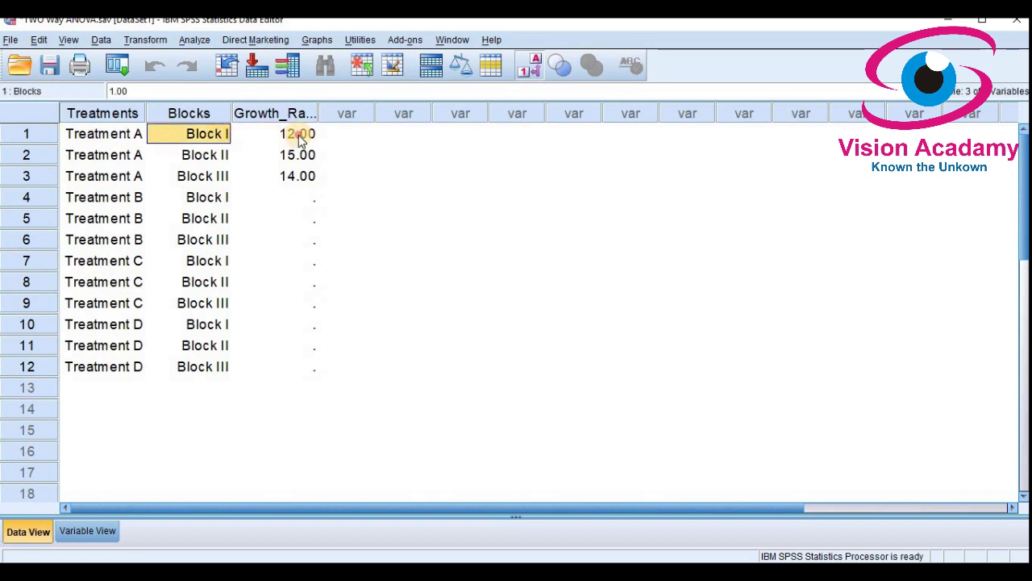
click(299, 134)
click(575, 516)
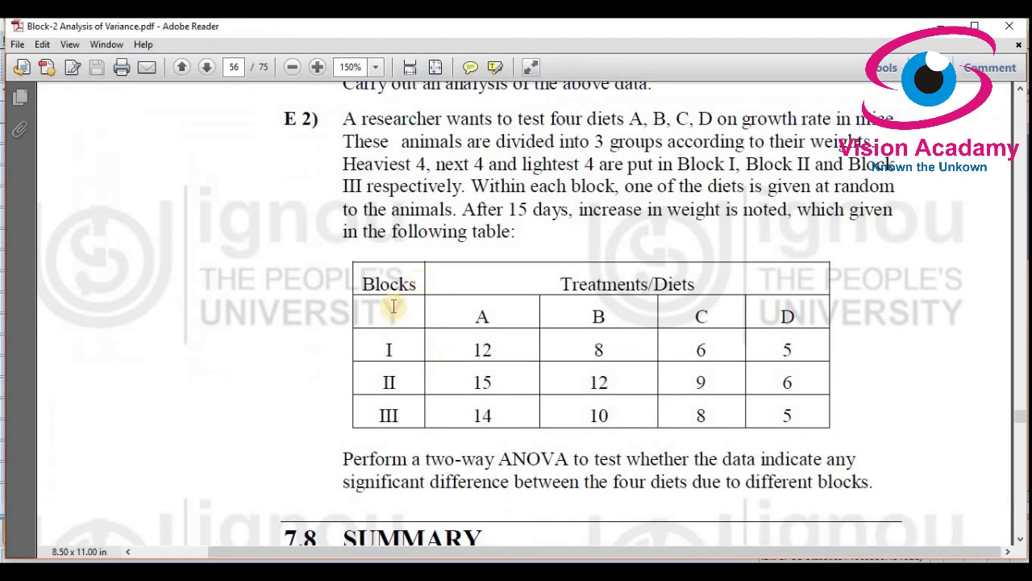
click(457, 356)
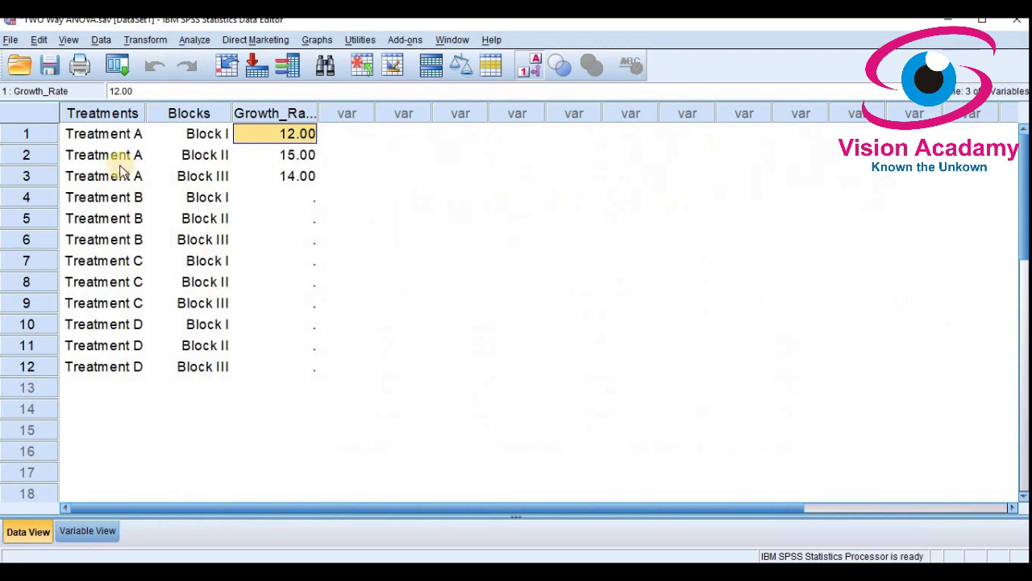
Step: Check that rows 2 and 3 hold Treatment A's Block II 15.00 and Block III 14.00
click(121, 161)
click(202, 162)
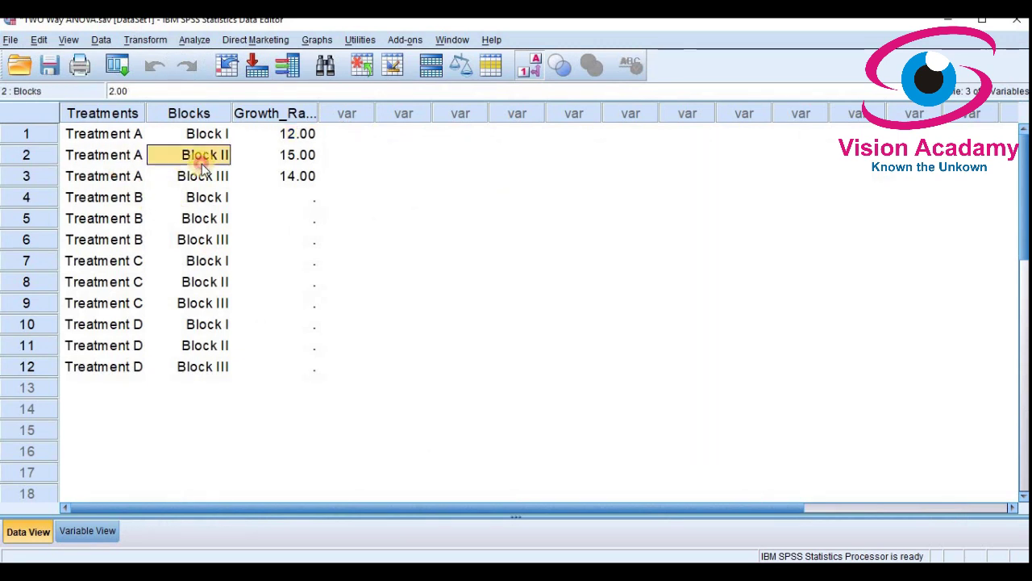
click(288, 156)
click(89, 174)
click(225, 178)
click(279, 174)
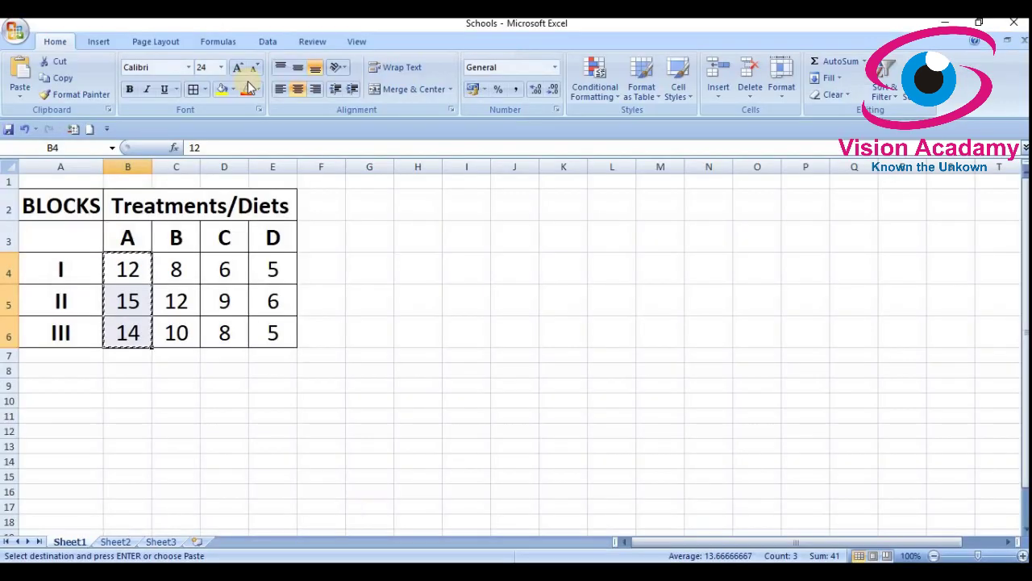
Step: Copy diet B's values from Excel C4:C6 into SPSS Growth_Rate rows 4–6
drag(181, 273, 184, 329)
right_click(184, 272)
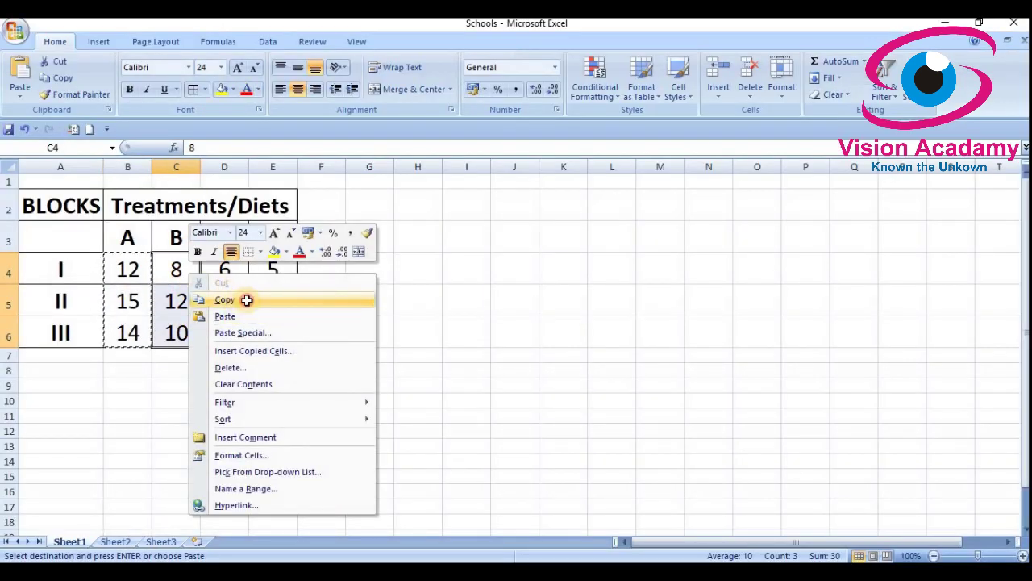
click(244, 298)
click(585, 508)
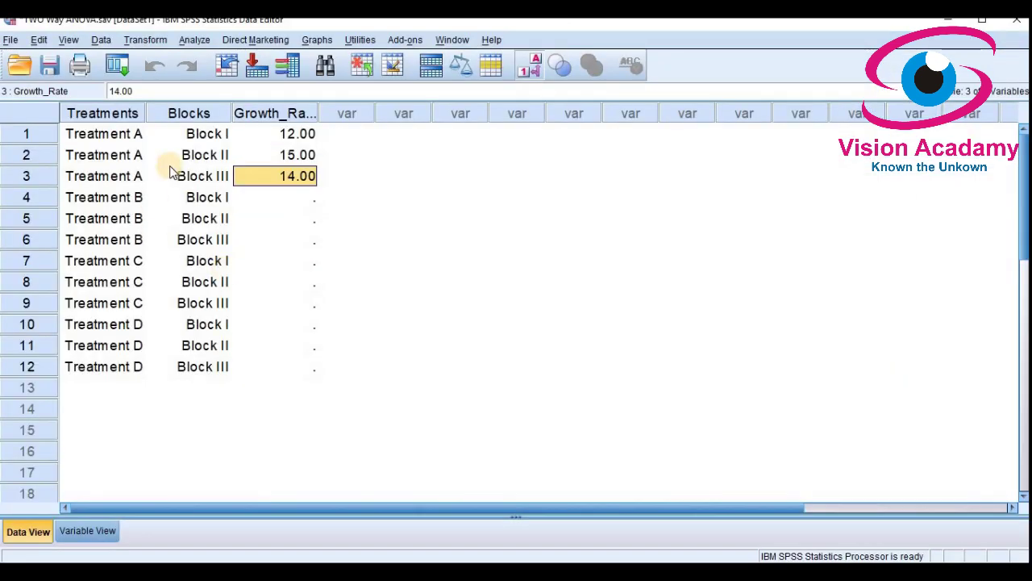
click(285, 199)
right_click(286, 198)
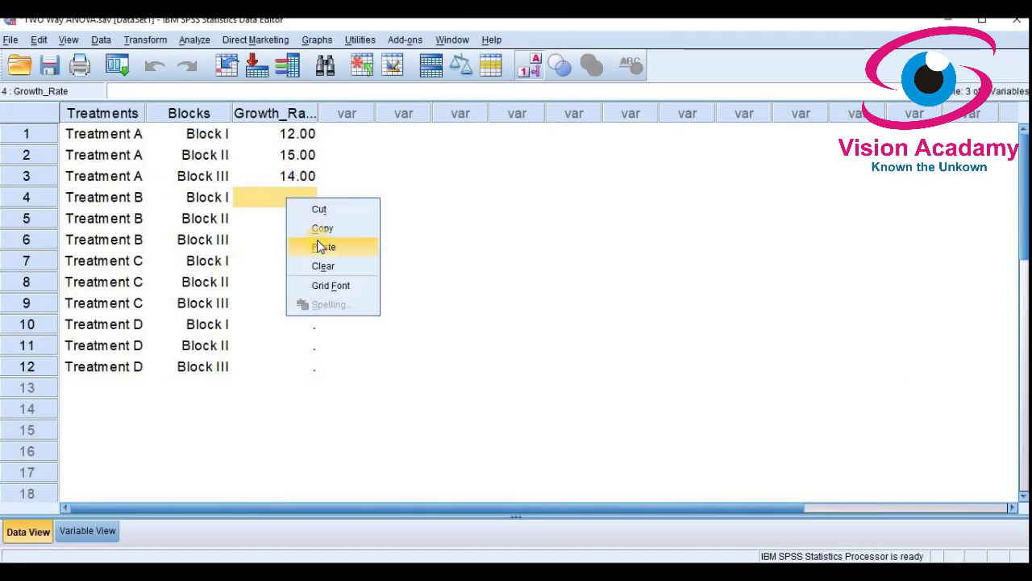
click(321, 247)
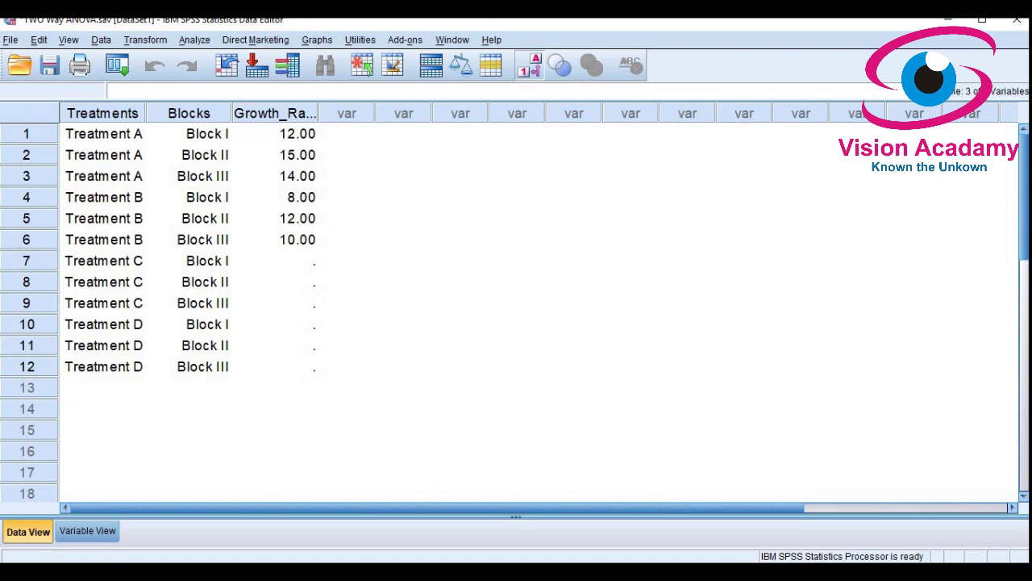
Step: Copy diet C's values from Excel D4:D6 into SPSS Growth_Rate rows 7–9
key(alt+Tab)
drag(218, 267, 219, 320)
right_click(229, 272)
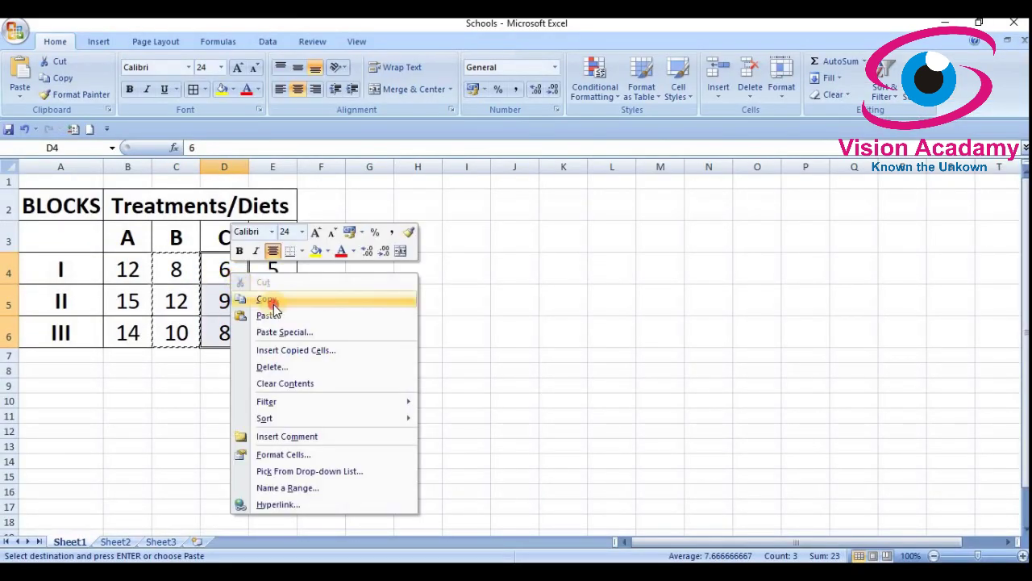
click(271, 300)
key(alt+Tab)
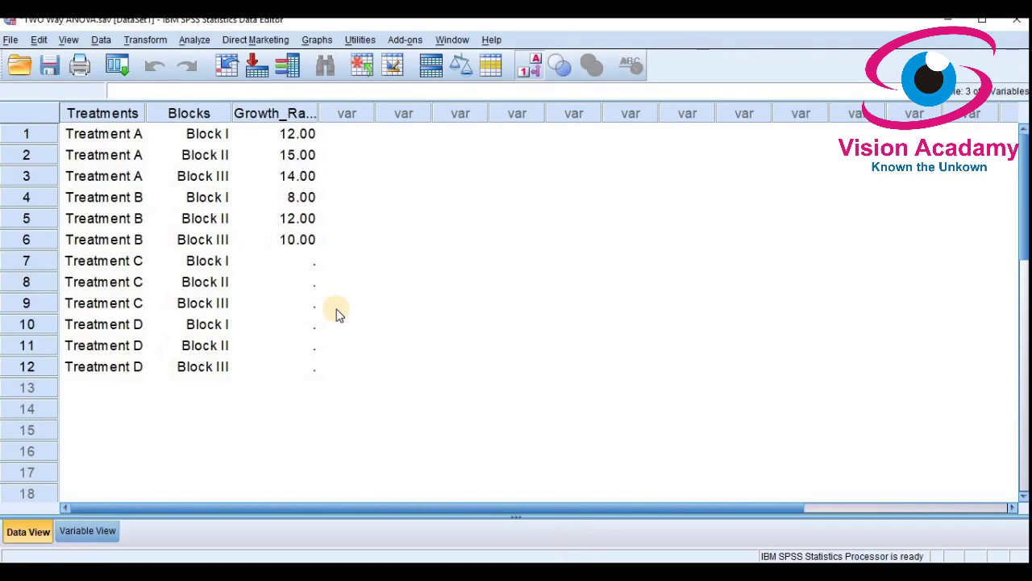
click(281, 259)
right_click(280, 263)
click(330, 309)
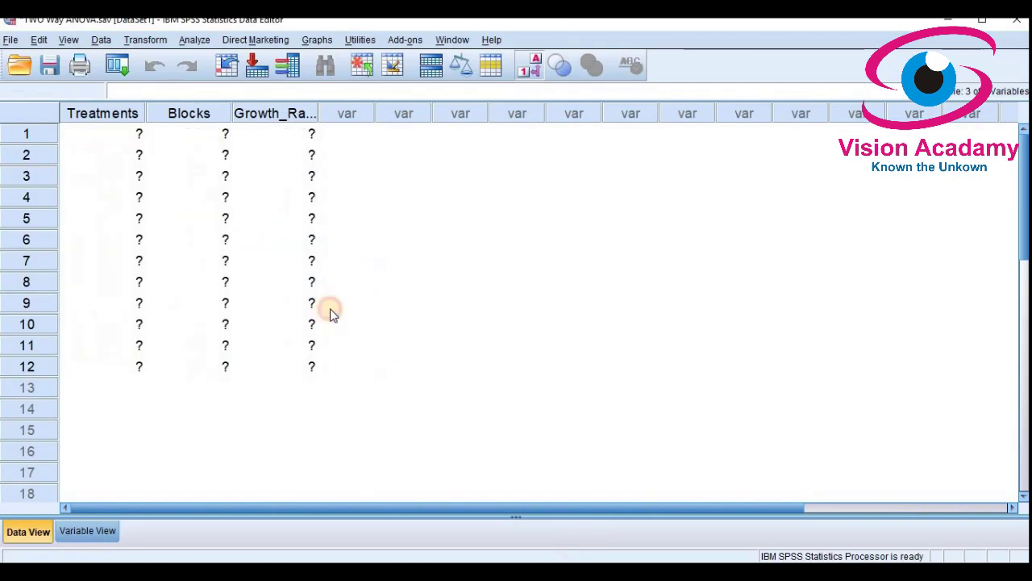
Step: Copy diet D's values from Excel E4:E6 into SPSS Growth_Rate rows 10–12
key(alt+Tab)
drag(288, 265, 287, 329)
right_click(274, 273)
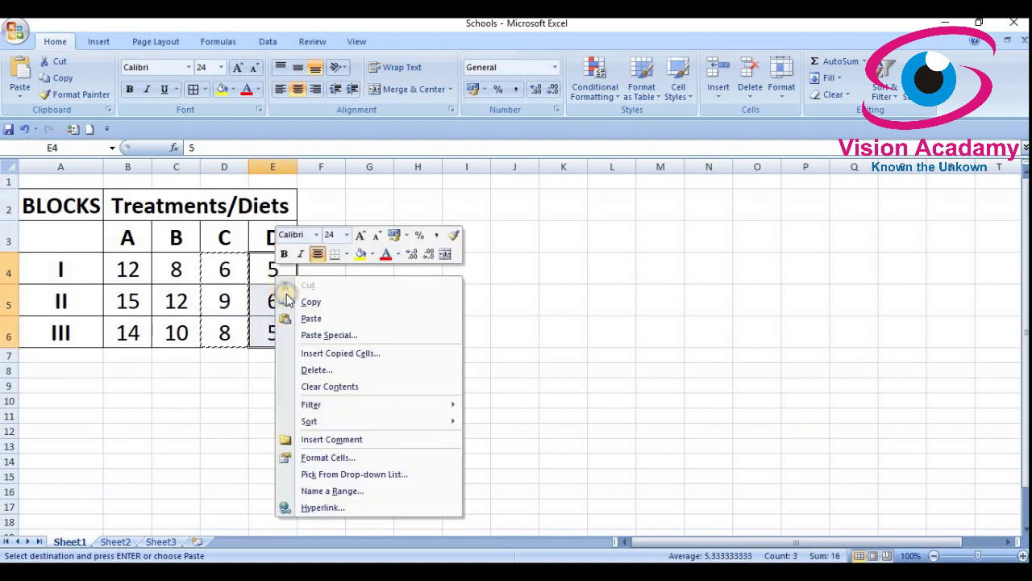
click(311, 302)
key(alt+Tab)
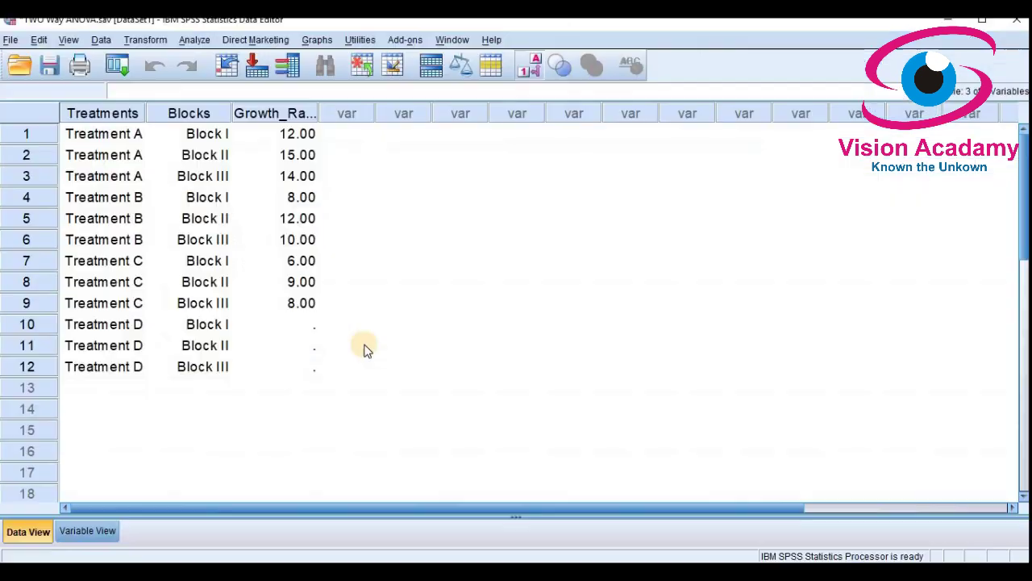
click(293, 324)
right_click(294, 326)
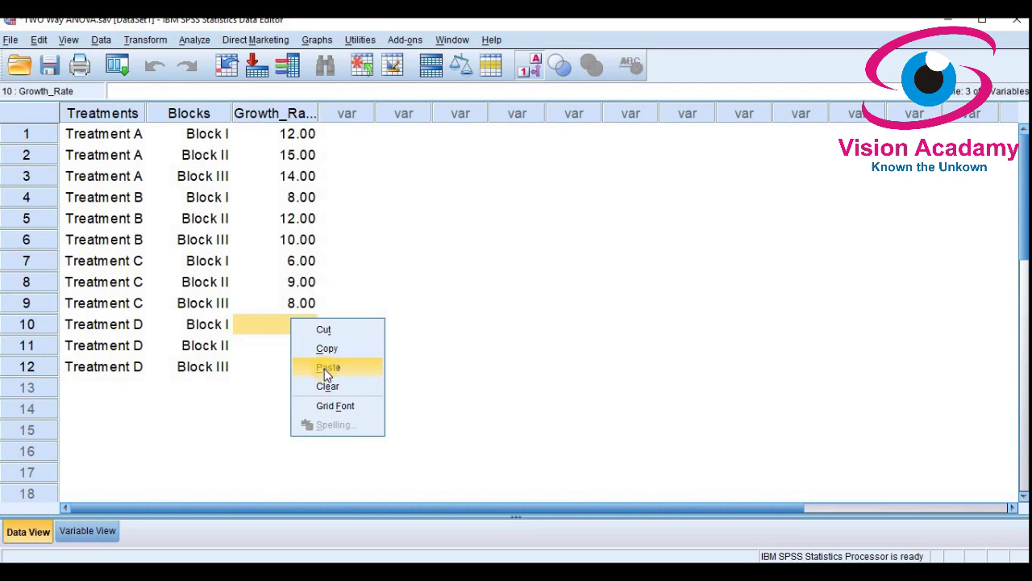
click(325, 369)
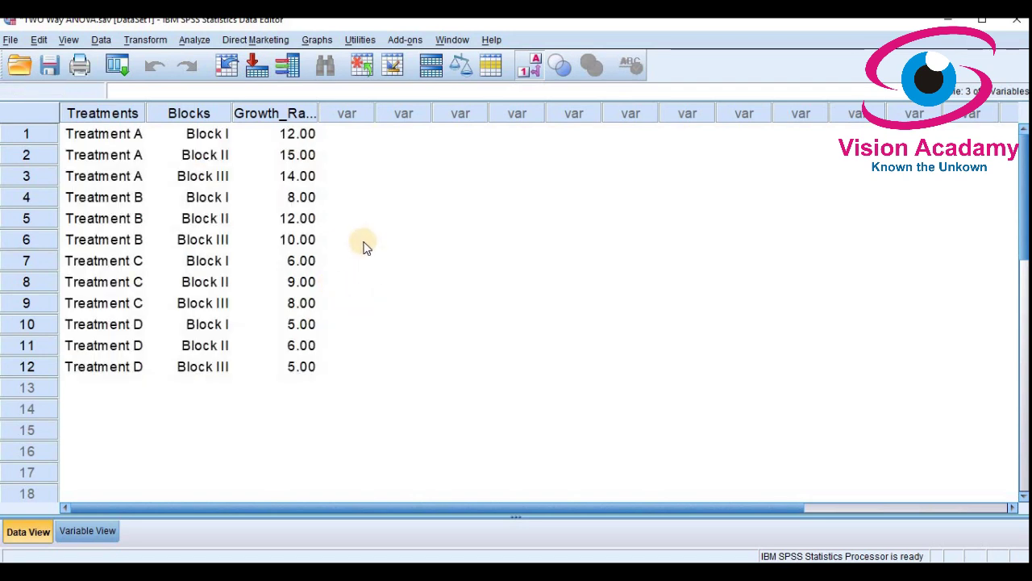